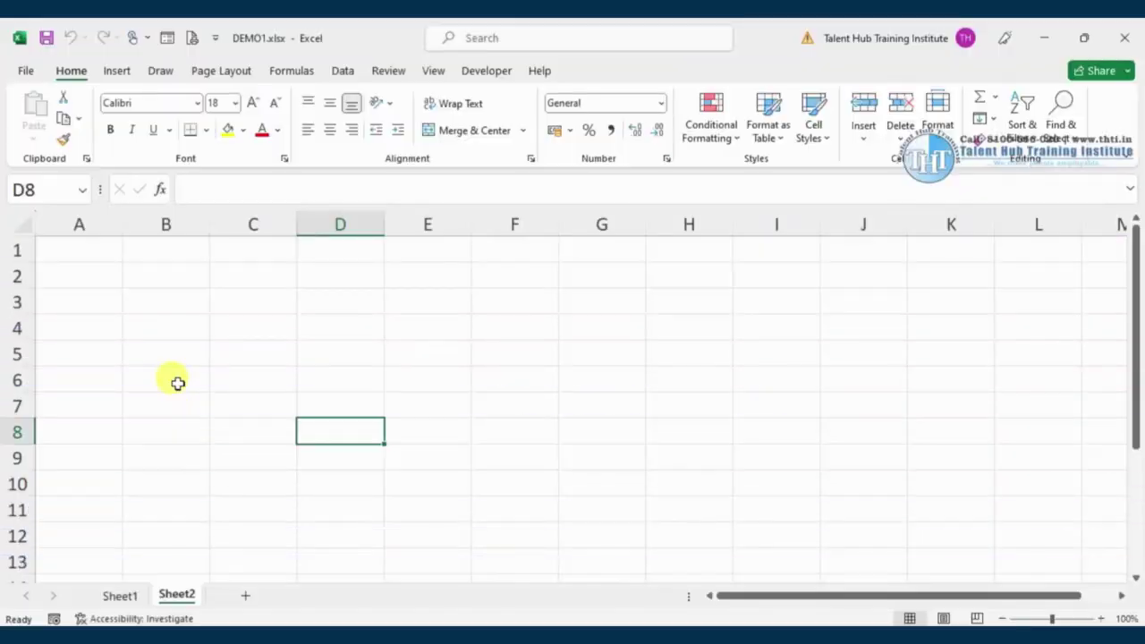
- From cell B5 on the empty Sheet2, jump down to the last row, 1048576
{"action": "left_click", "coordinate": [276, 304]}
{"action": "left_click", "coordinate": [235, 445]}
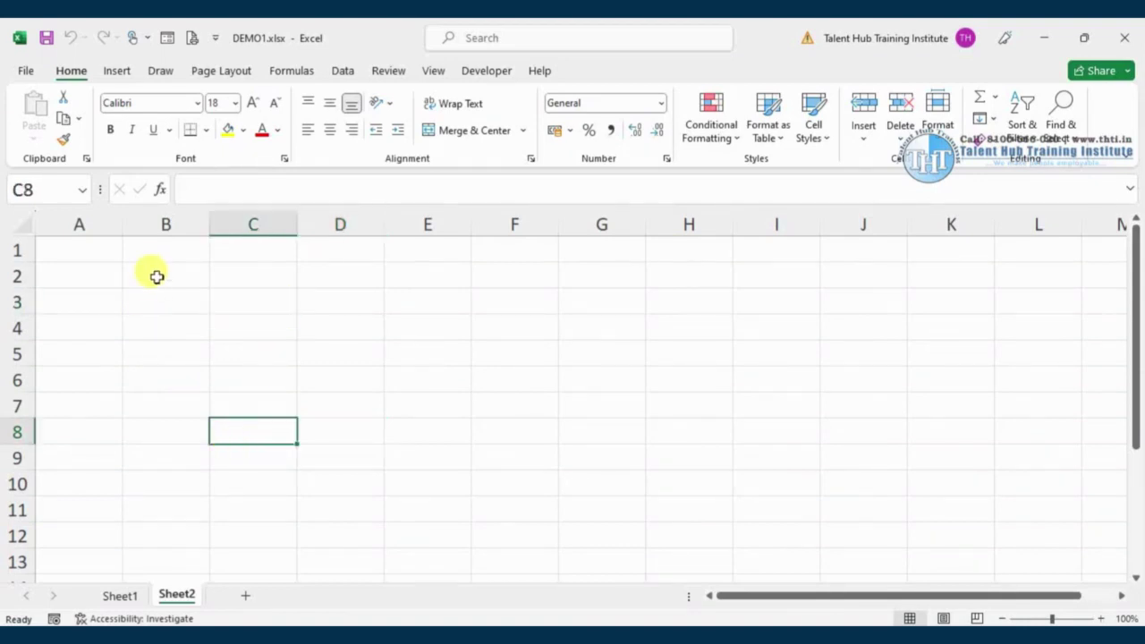
{"action": "left_click", "coordinate": [156, 276]}
{"action": "left_click", "coordinate": [243, 440]}
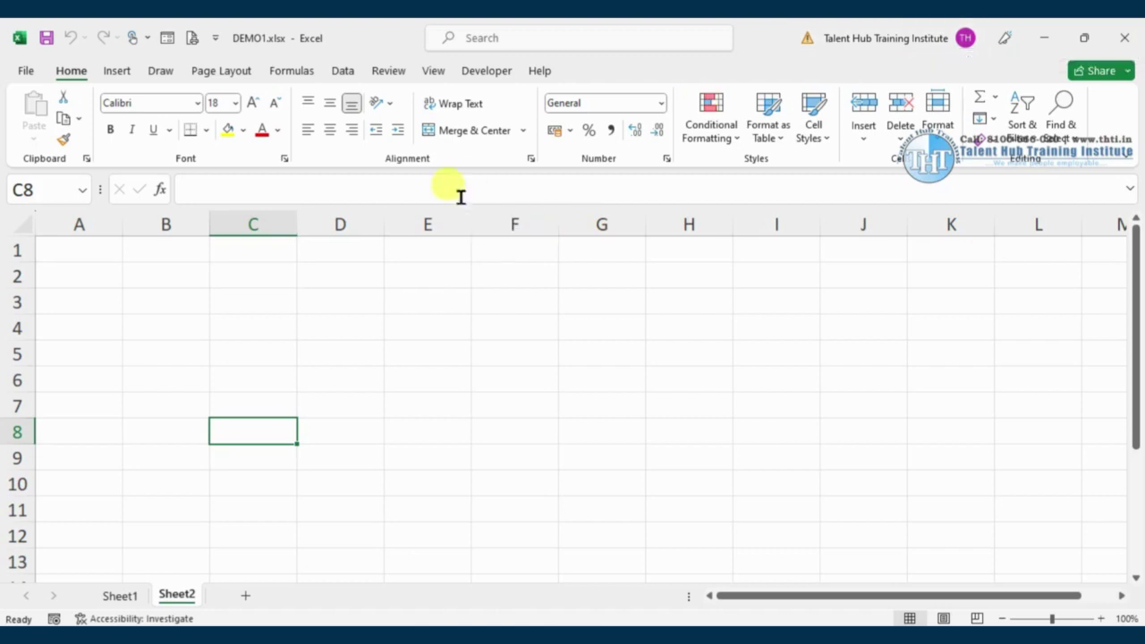
{"action": "left_click", "coordinate": [143, 349]}
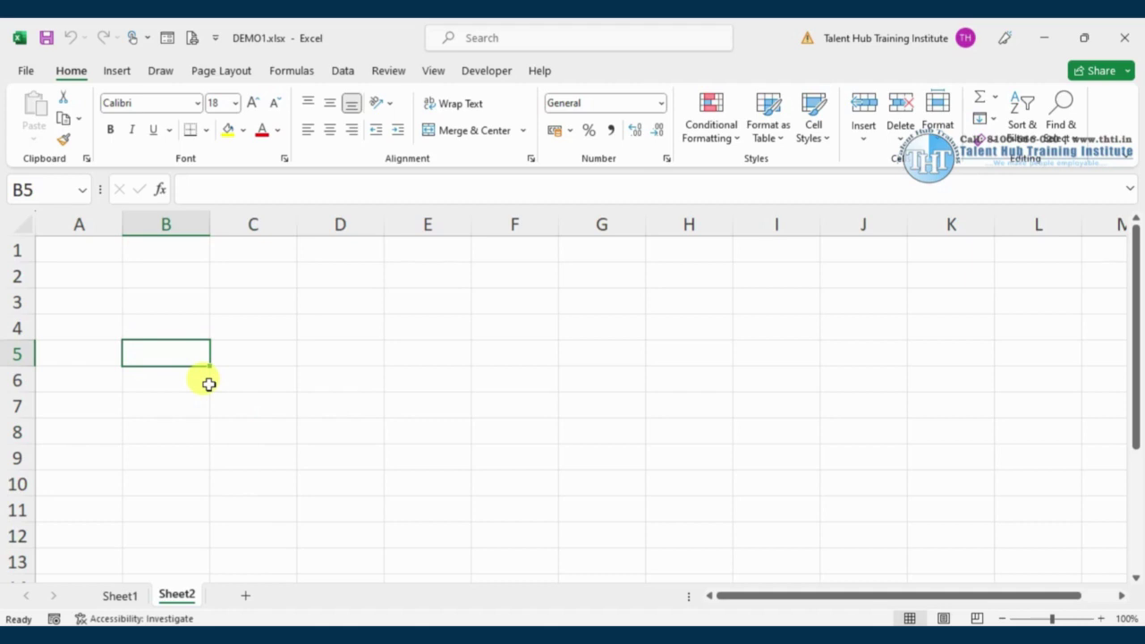
{"action": "key", "text": "ctrl+Down"}
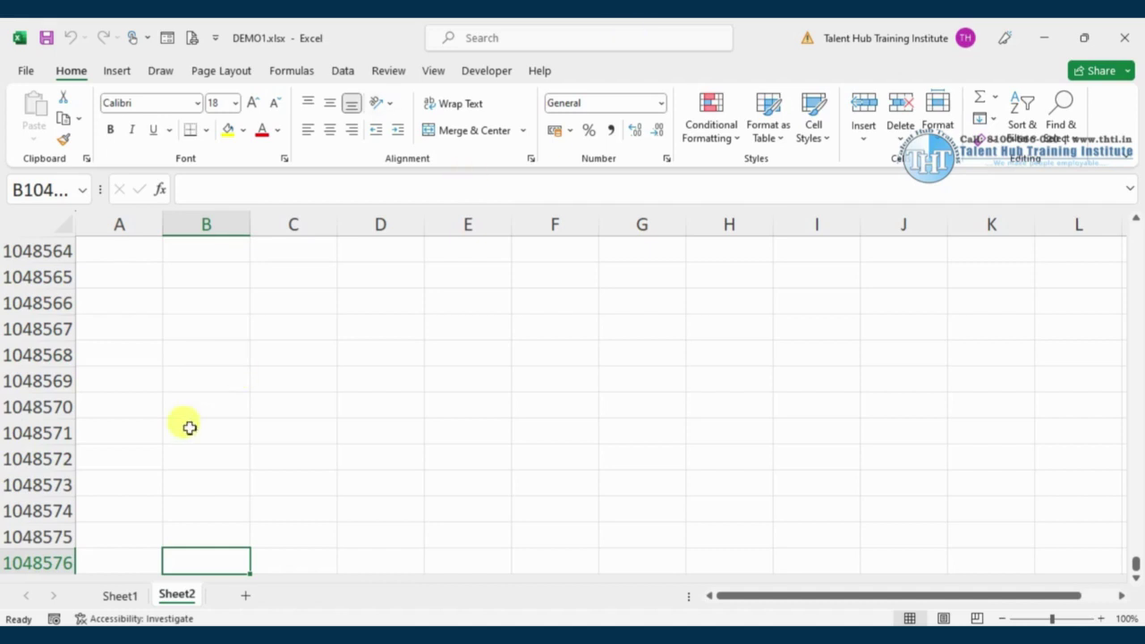
- On Sheet1, highlight the unevenly spaced Prefix, FirstName and LastName entries in columns A–C
{"action": "left_click", "coordinate": [119, 596]}
{"action": "left_click", "coordinate": [685, 327]}
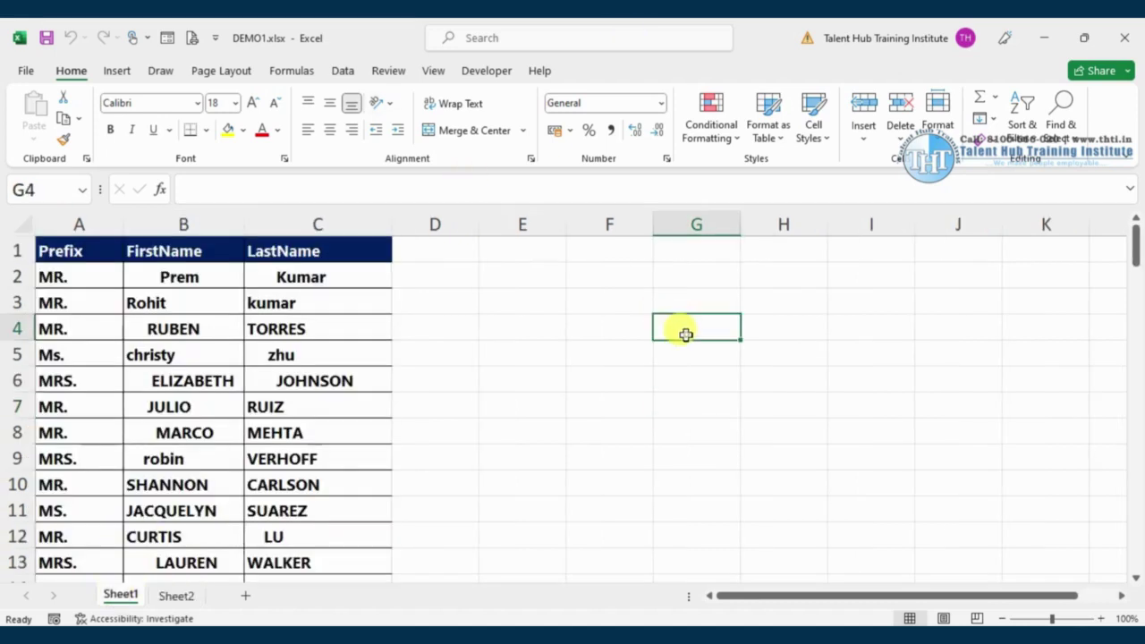
{"action": "mouse_move", "coordinate": [73, 265]}
{"action": "left_mouse_down"}
{"action": "mouse_move", "coordinate": [237, 443]}
{"action": "mouse_move", "coordinate": [260, 452]}
{"action": "left_mouse_up"}
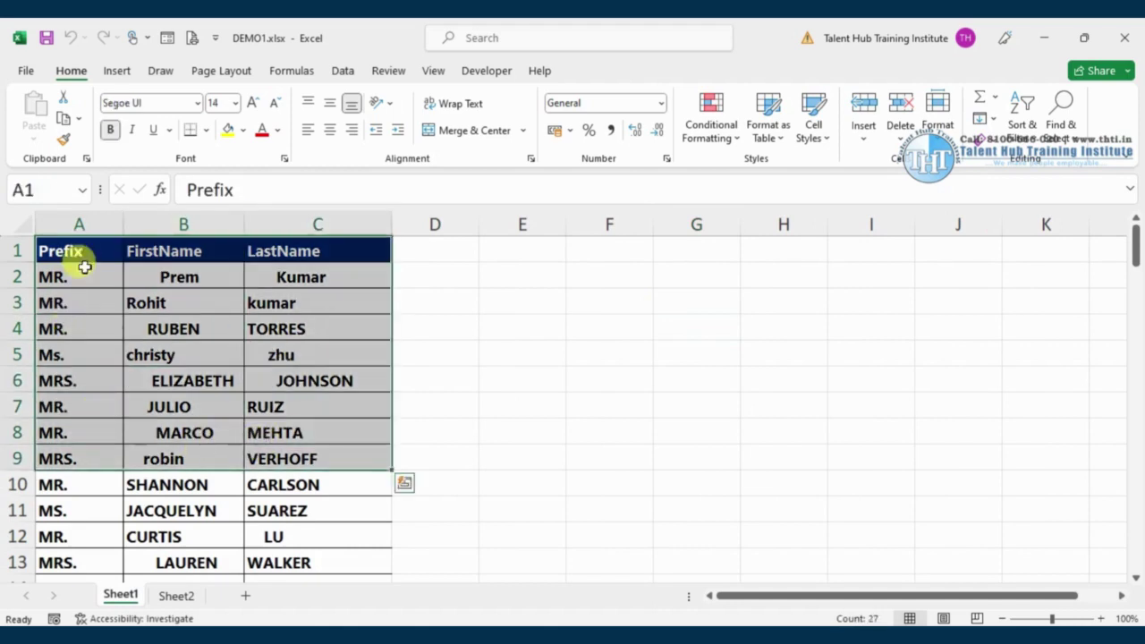
{"action": "left_click_drag", "start_coordinate": [71, 255], "coordinate": [56, 383]}
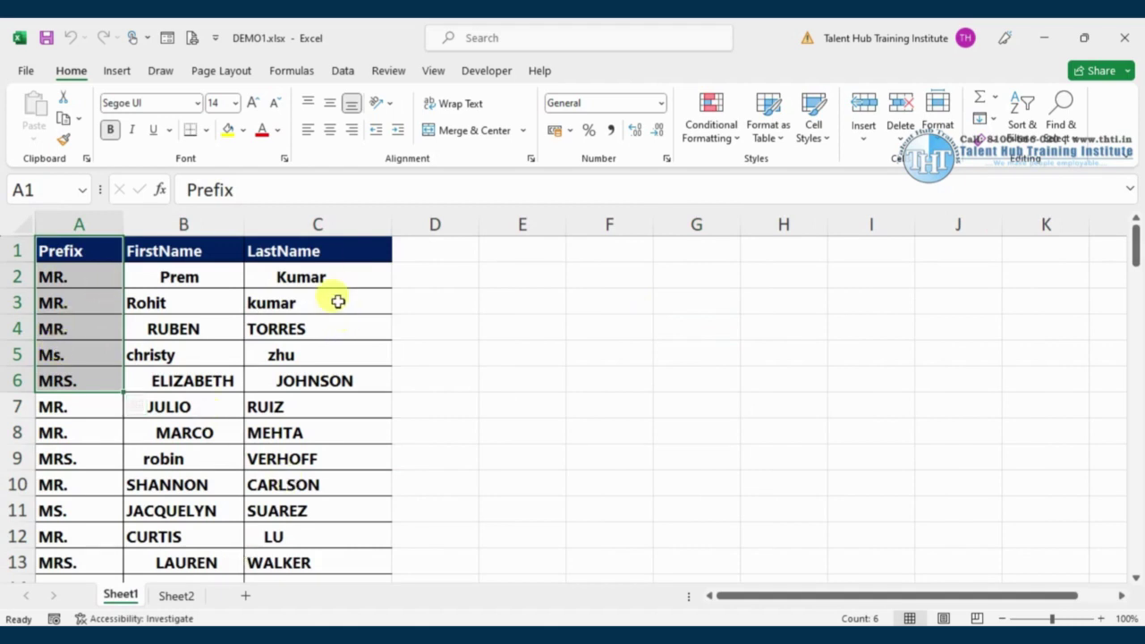
{"action": "mouse_move", "coordinate": [327, 250]}
{"action": "left_mouse_down"}
{"action": "mouse_move", "coordinate": [321, 340]}
{"action": "mouse_move", "coordinate": [128, 378]}
{"action": "left_mouse_up"}
{"action": "left_click", "coordinate": [195, 303]}
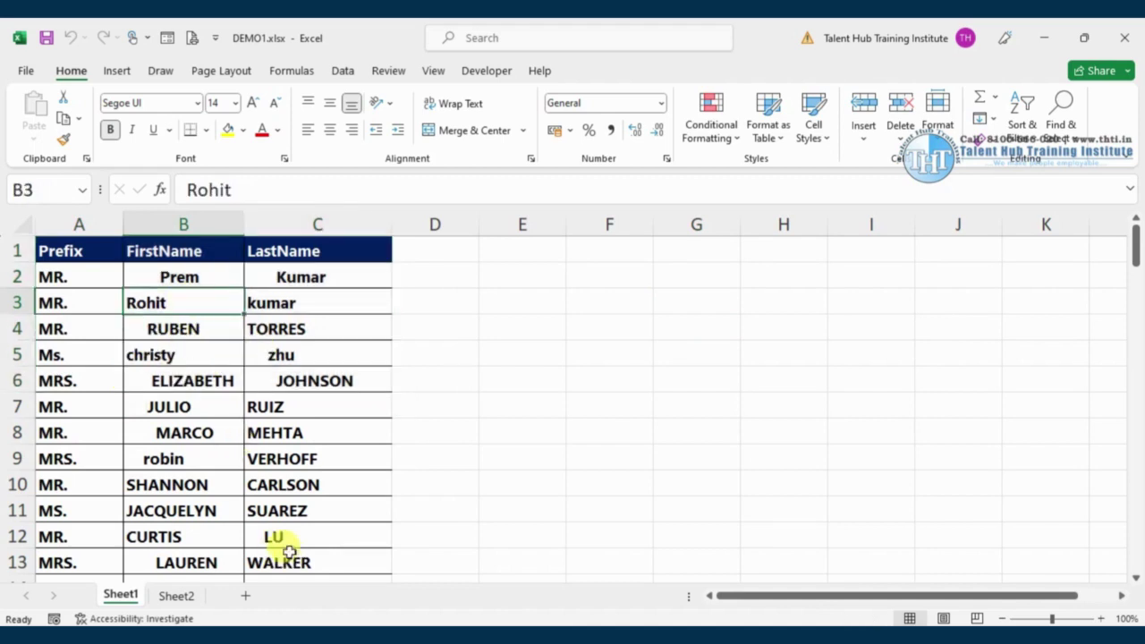
{"action": "left_click", "coordinate": [195, 331]}
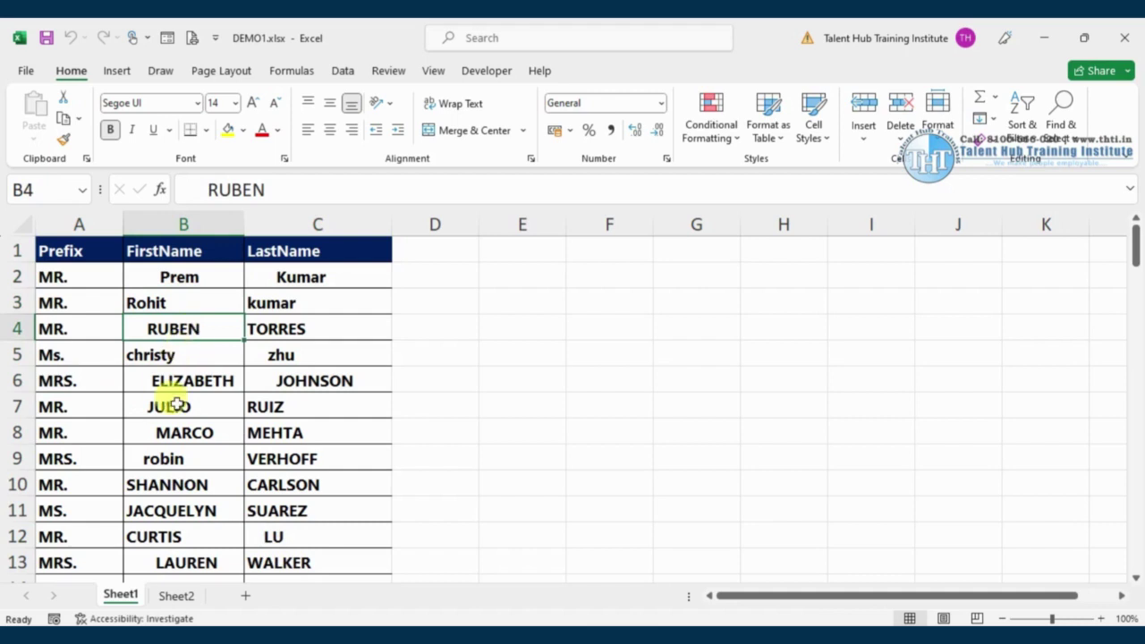
{"action": "left_click", "coordinate": [167, 464]}
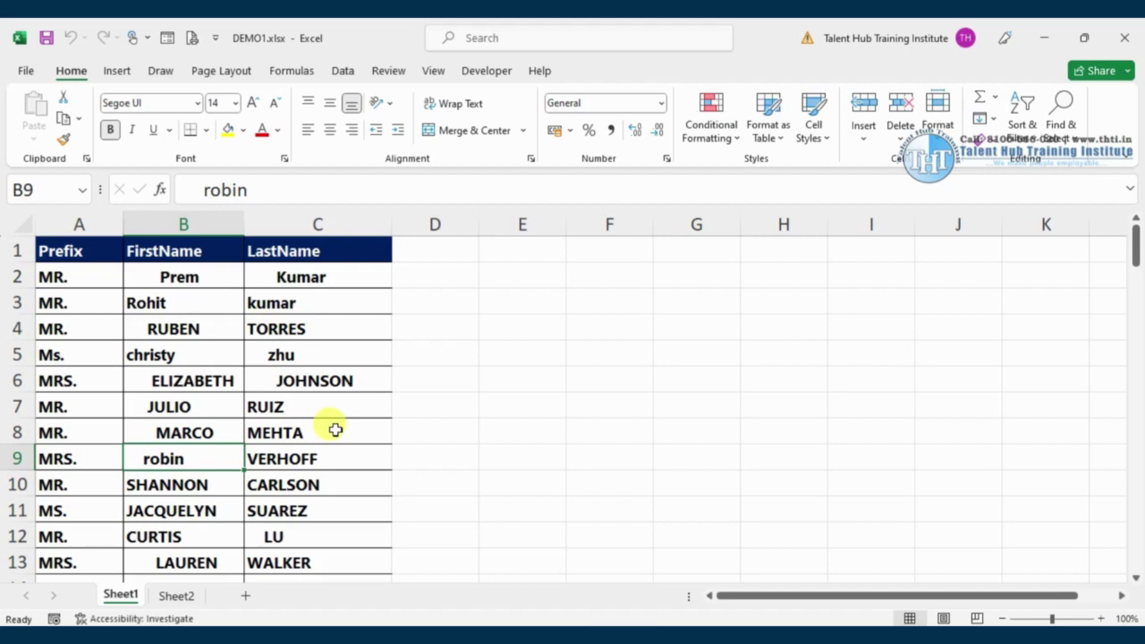
{"action": "left_click", "coordinate": [295, 224]}
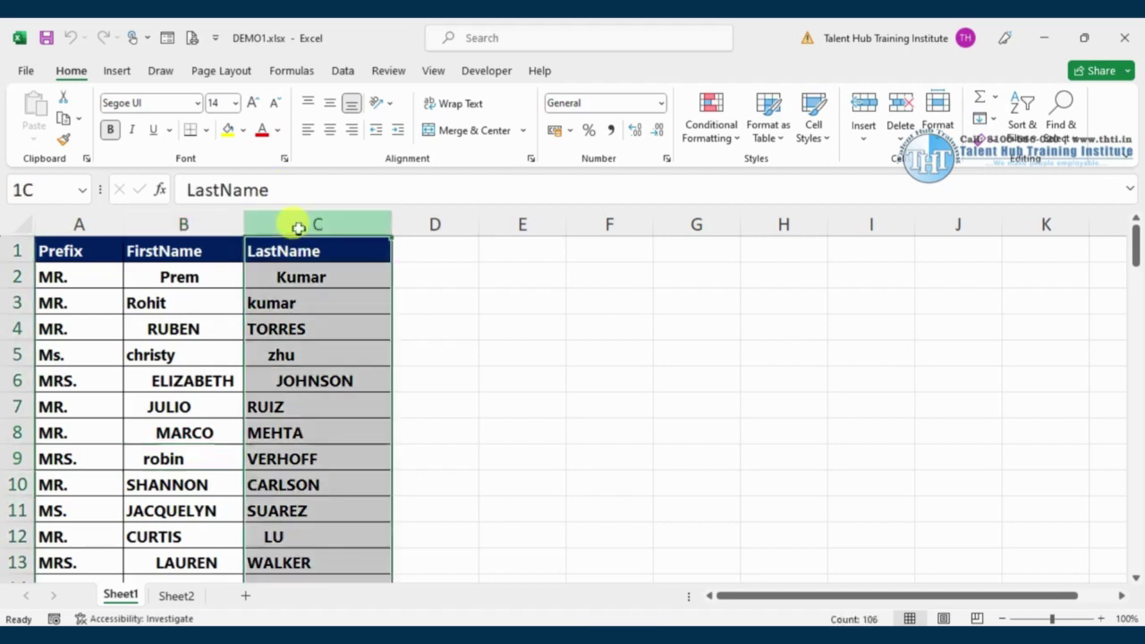
{"action": "left_click_drag", "start_coordinate": [264, 231], "coordinate": [64, 224]}
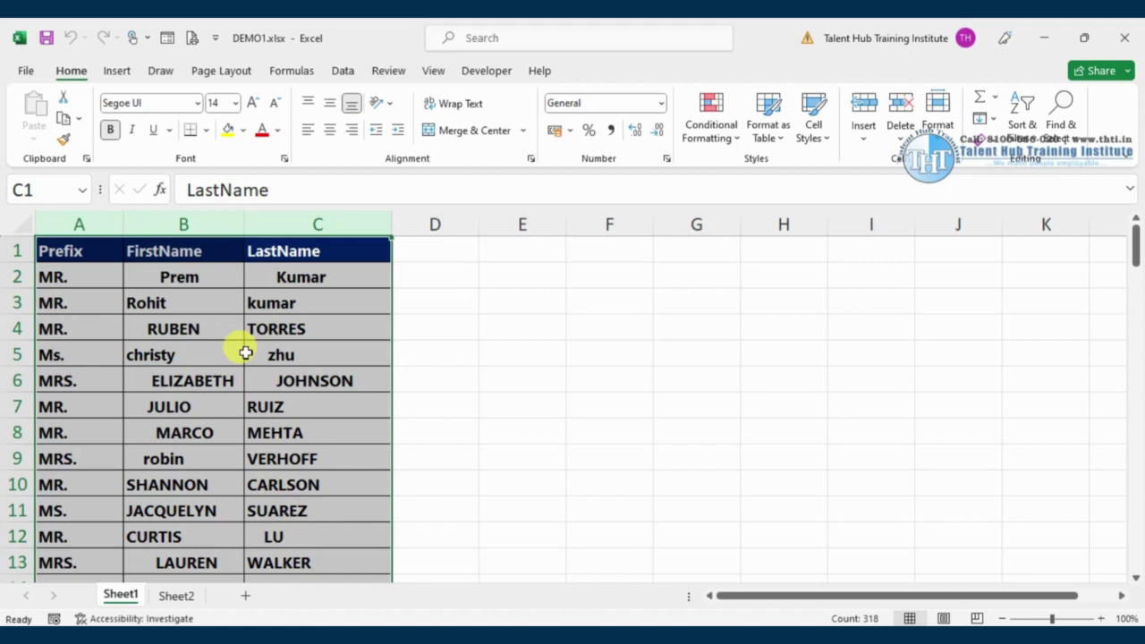
{"action": "left_click", "coordinate": [264, 356]}
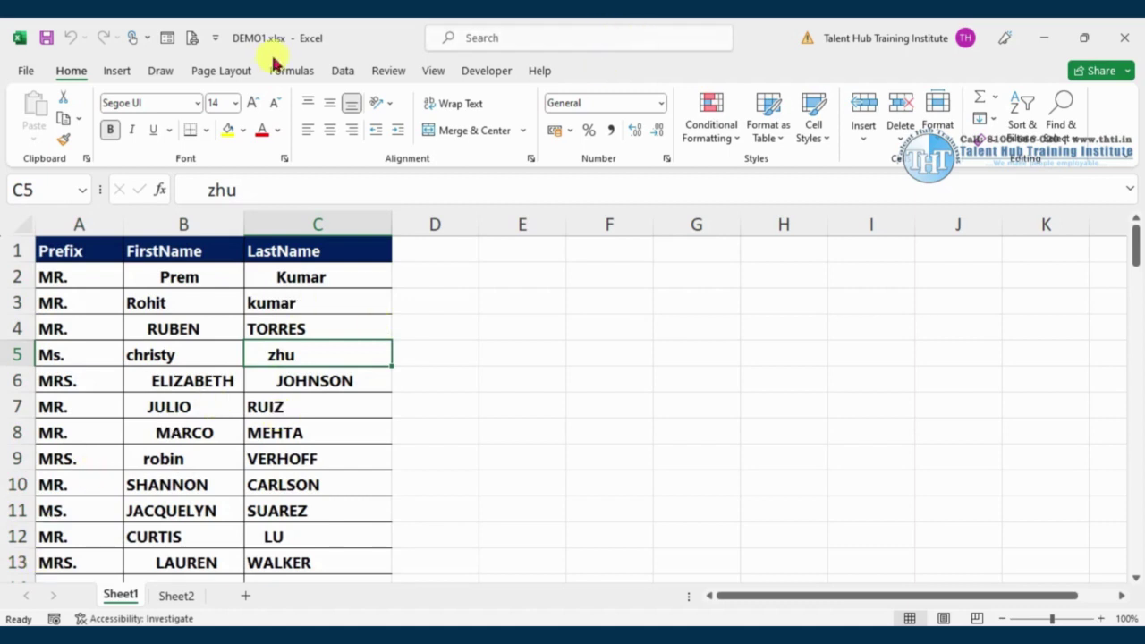
- Browse the Data tab's Get Data sources, including From Database, then dismiss the menu
{"action": "left_click", "coordinate": [343, 70]}
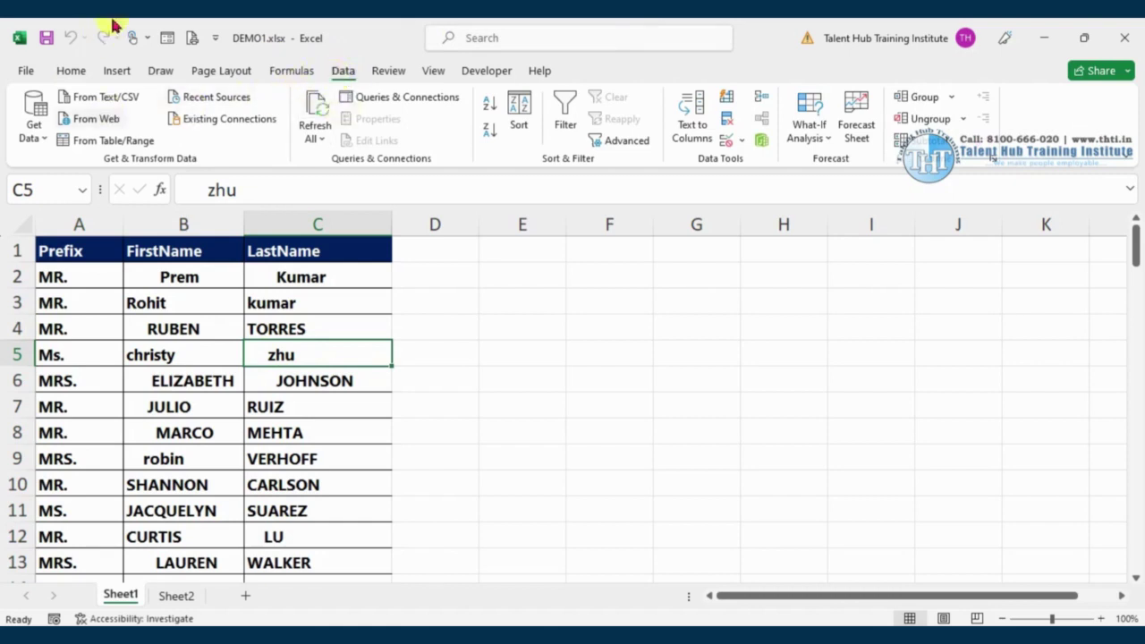
{"action": "left_click", "coordinate": [36, 133]}
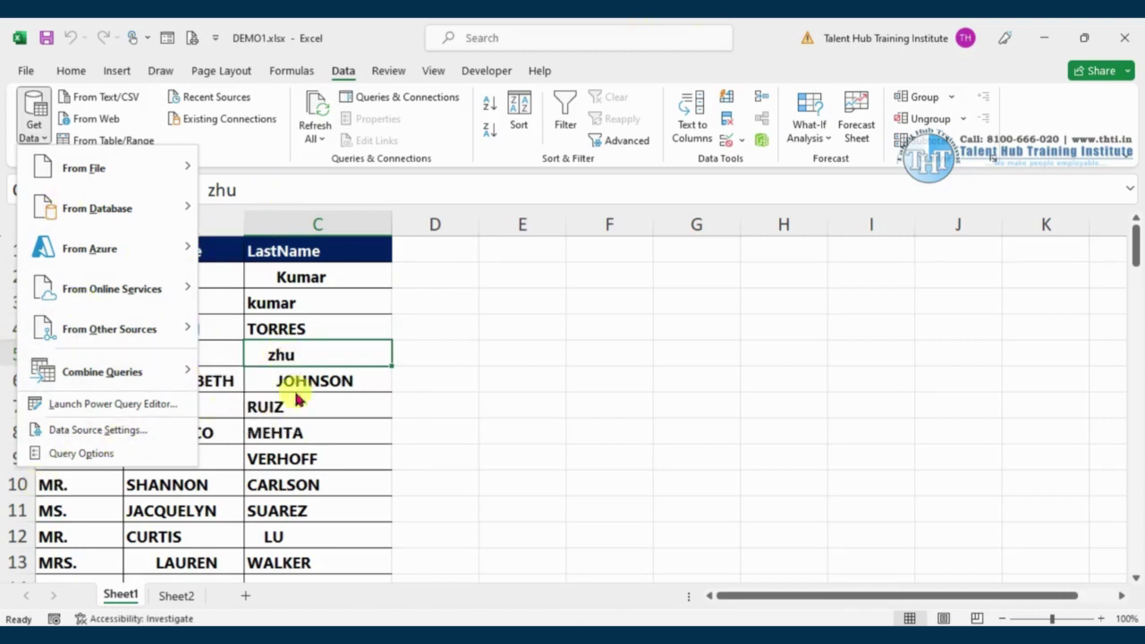
{"action": "left_click", "coordinate": [300, 394]}
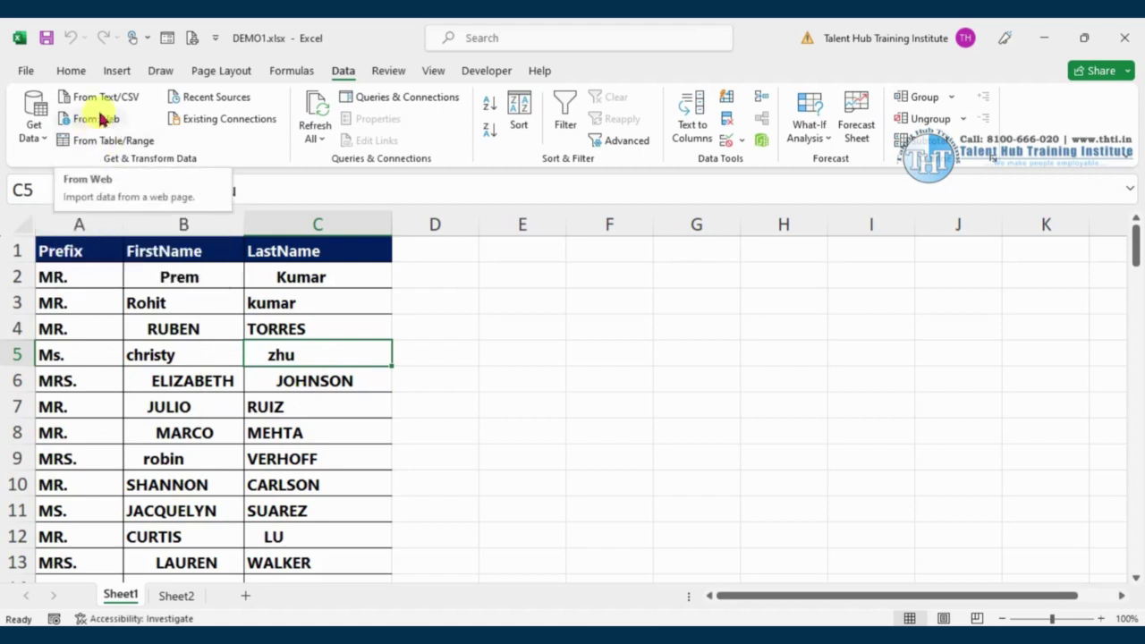
{"action": "left_click", "coordinate": [34, 114]}
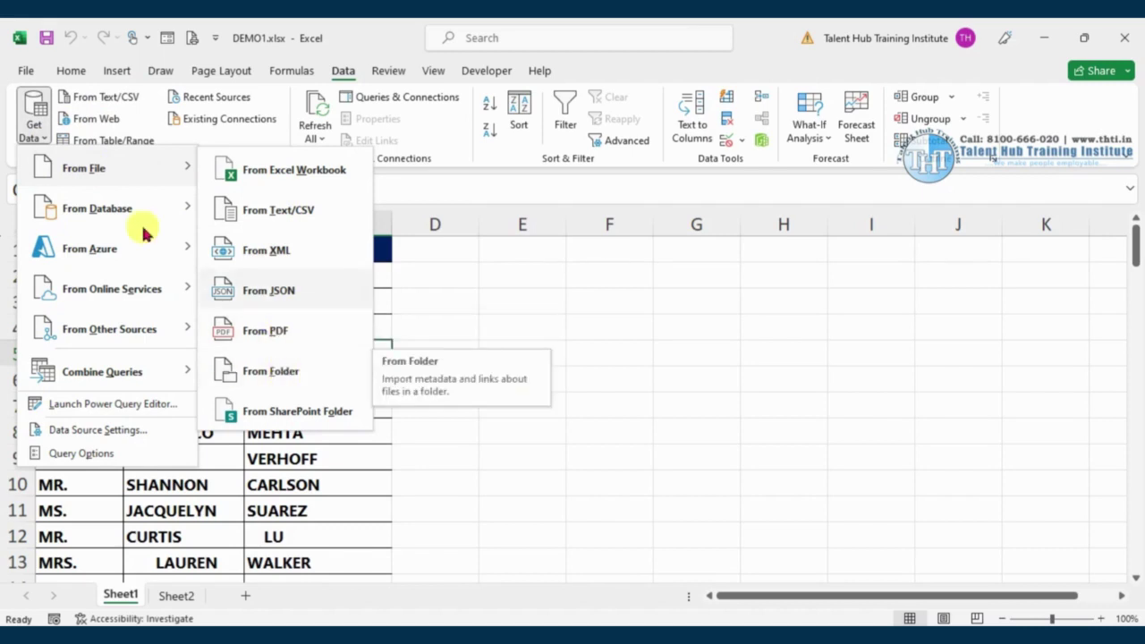
{"action": "mouse_move", "coordinate": [98, 208]}
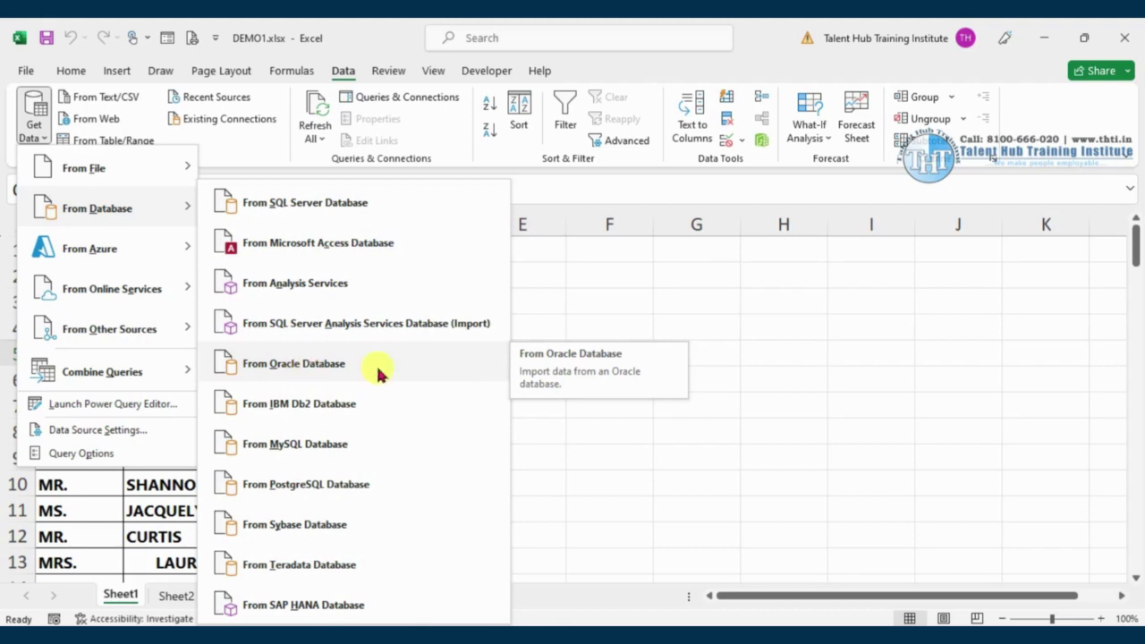
{"action": "left_click", "coordinate": [757, 398]}
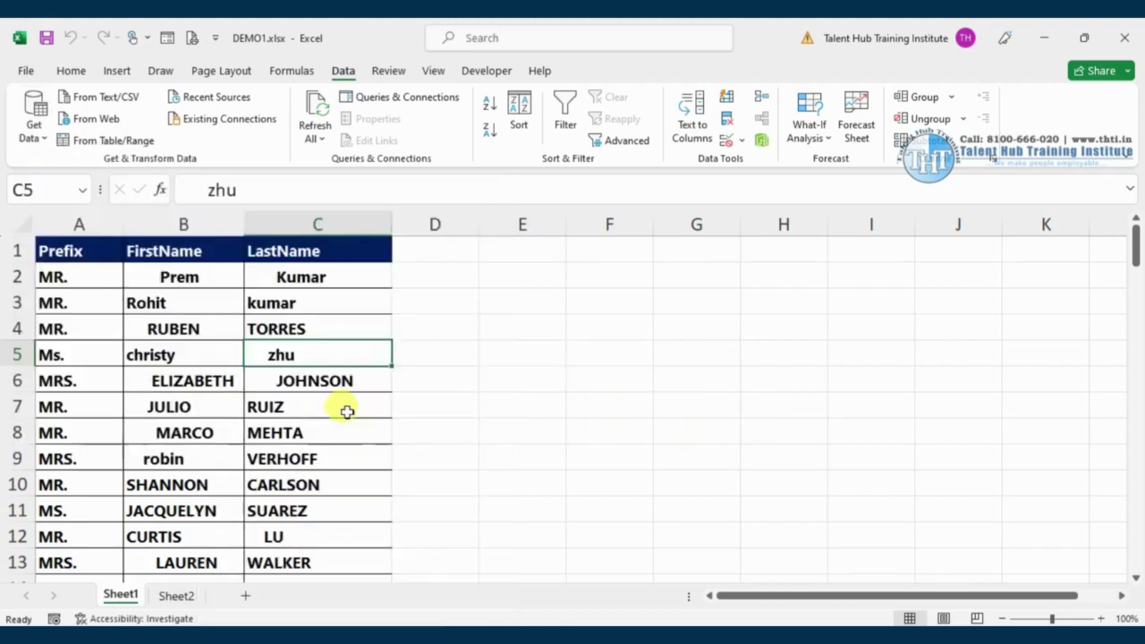
{"action": "left_click", "coordinate": [266, 379]}
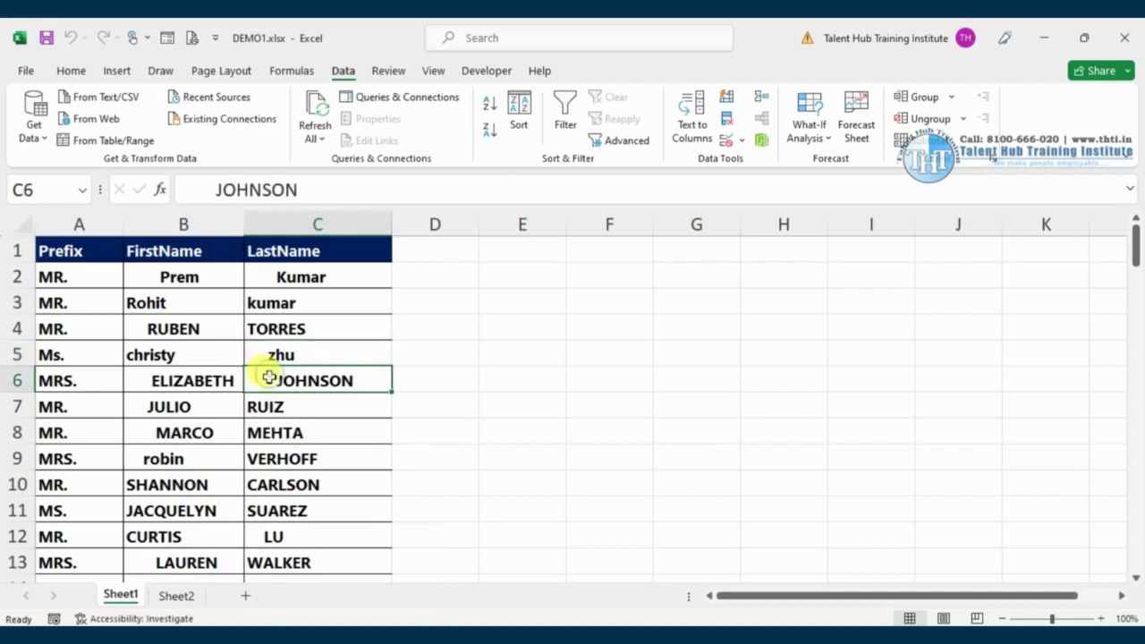
- Convert the A–C name range into Table1 with 'My table has headers' ticked, using Ctrl+T
{"action": "left_click", "coordinate": [119, 74]}
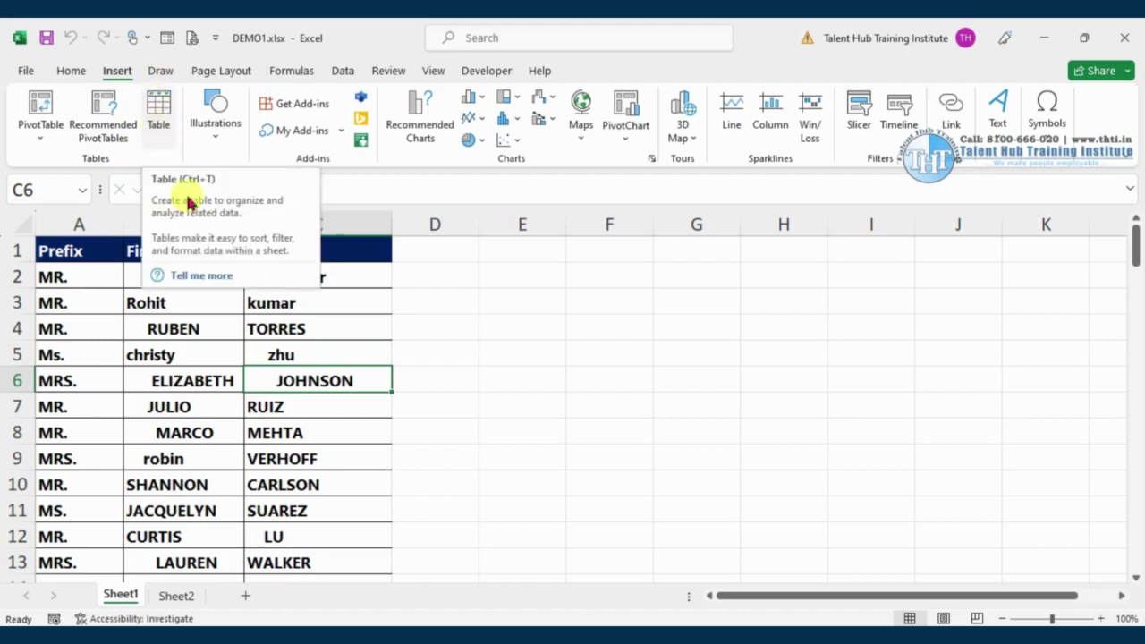
{"action": "left_click", "coordinate": [202, 355]}
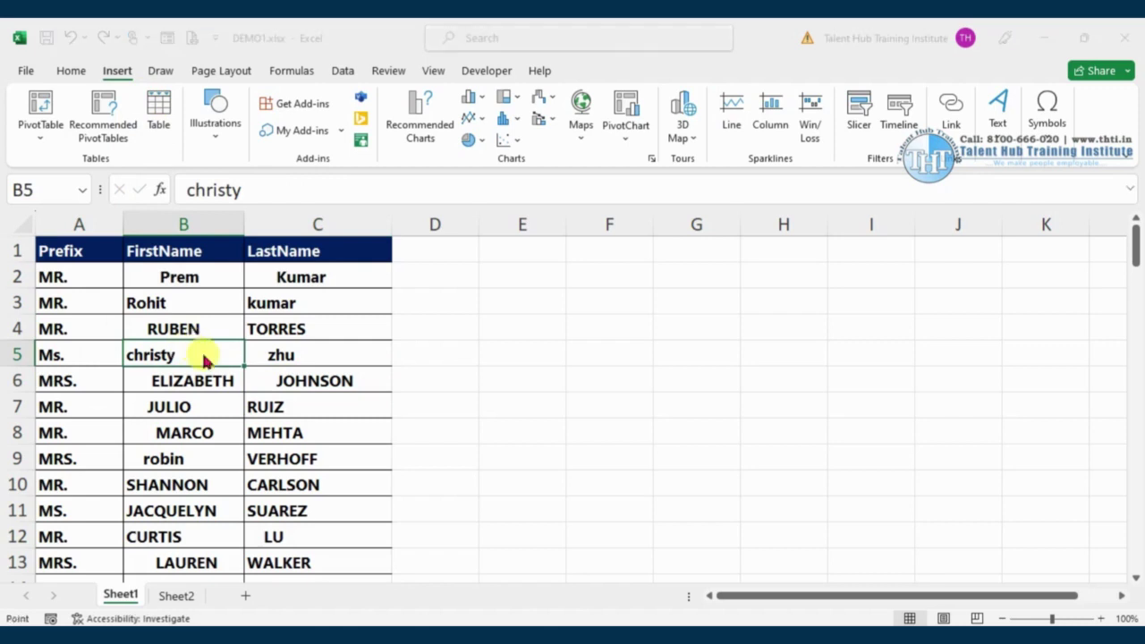
{"action": "key", "text": "ctrl+t"}
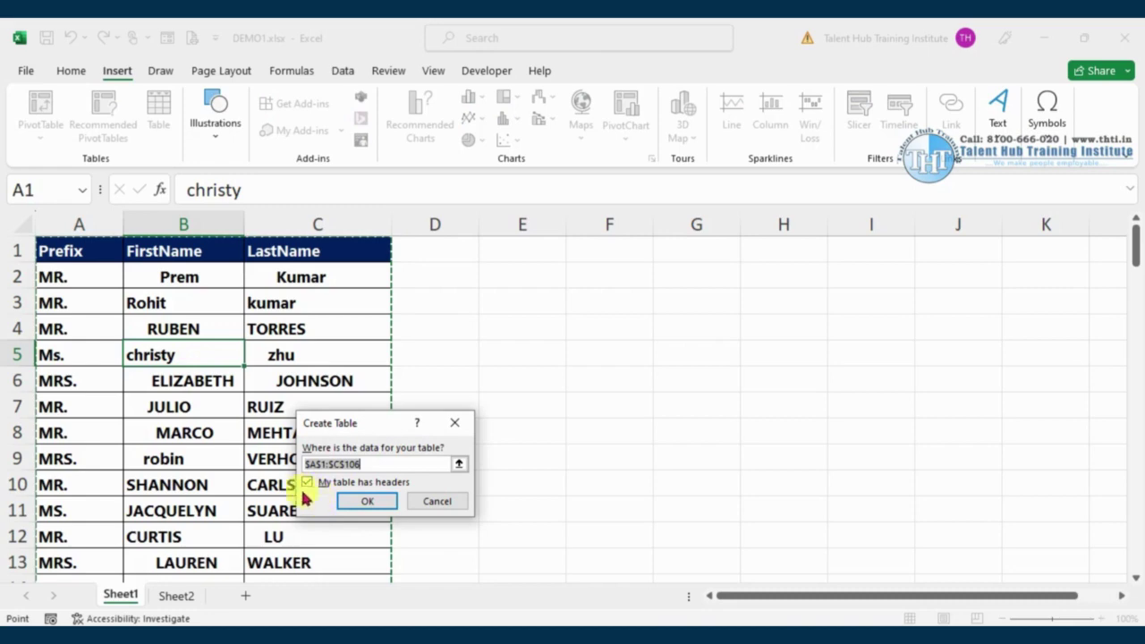
{"action": "left_click", "coordinate": [368, 503]}
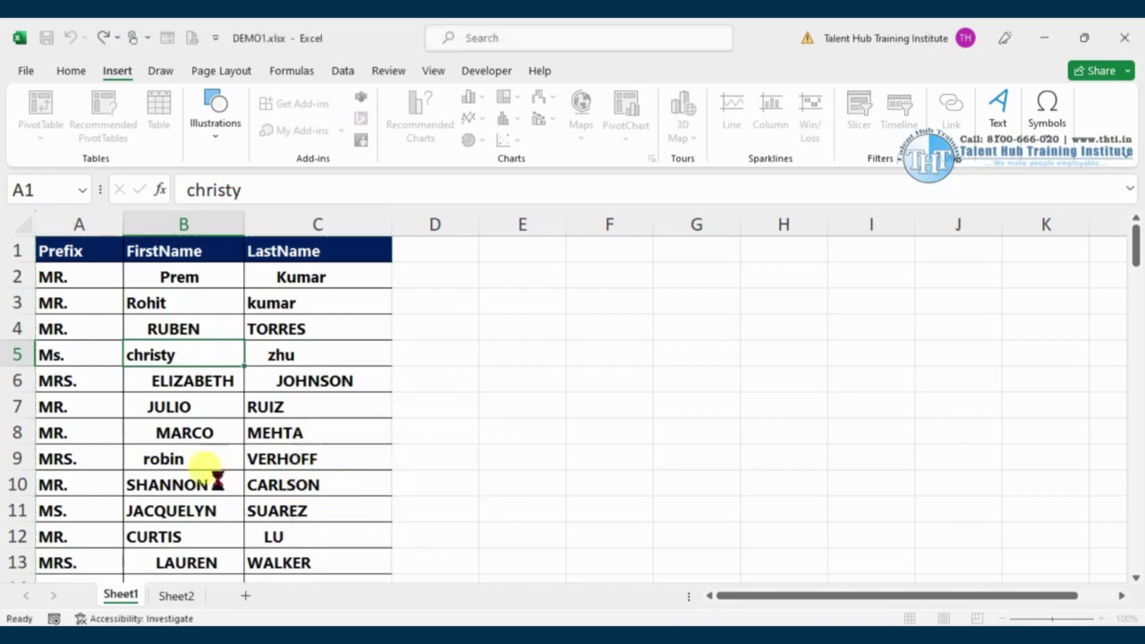
{"action": "left_click", "coordinate": [307, 332]}
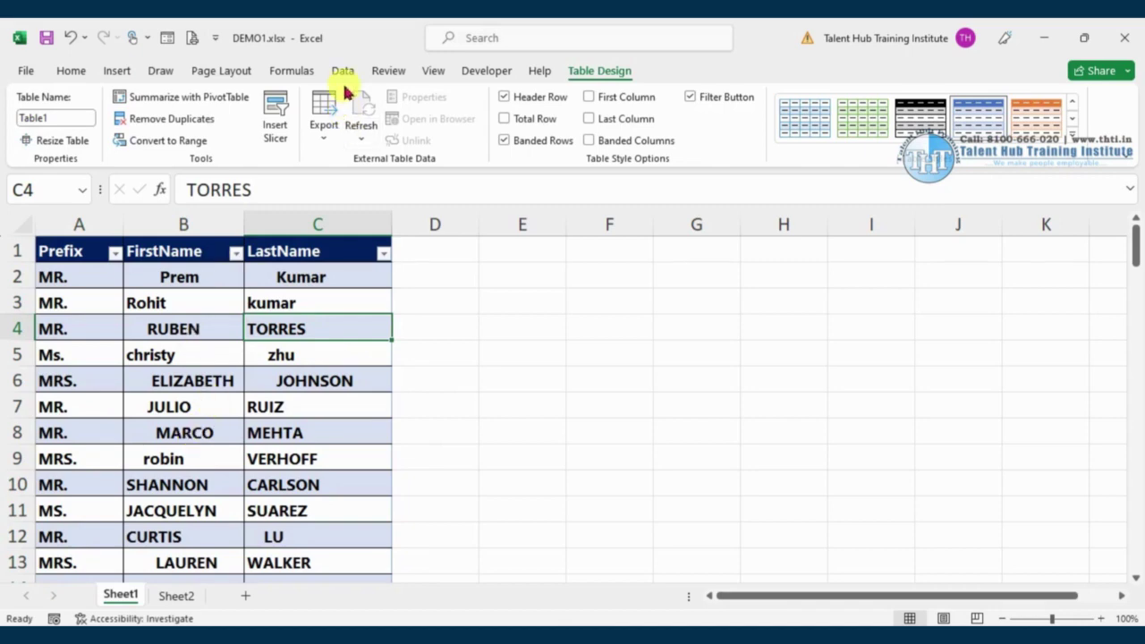
- Load Table1 into the Power Query Editor via From Table/Range, showing 3 columns and 105 rows
{"action": "left_click", "coordinate": [343, 71]}
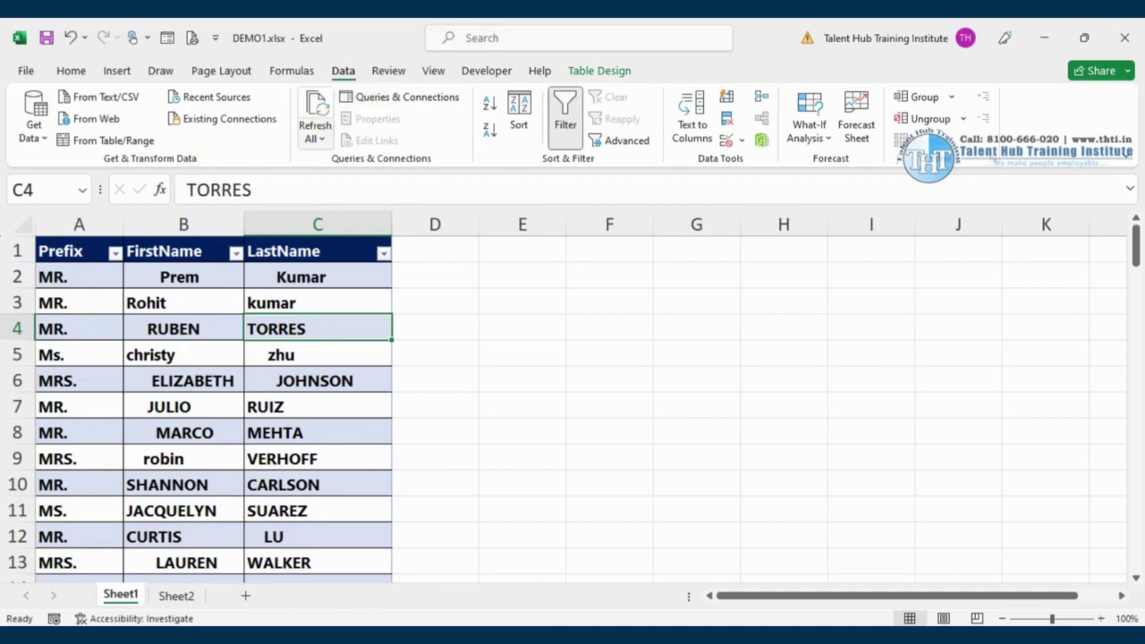
{"action": "left_click", "coordinate": [93, 146]}
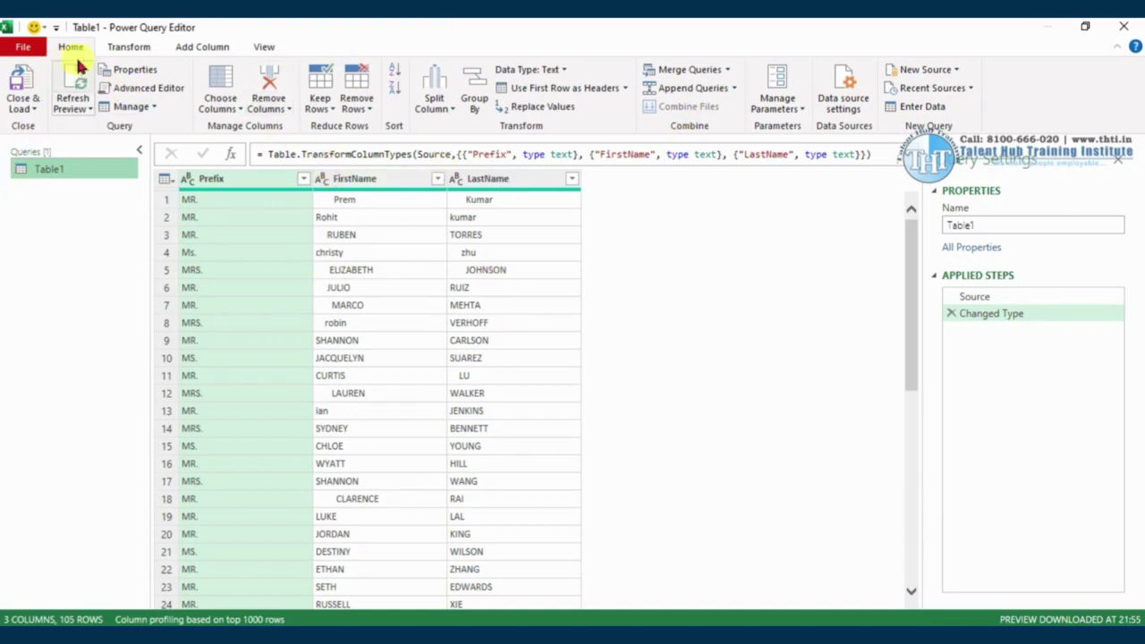
{"action": "left_click", "coordinate": [136, 49]}
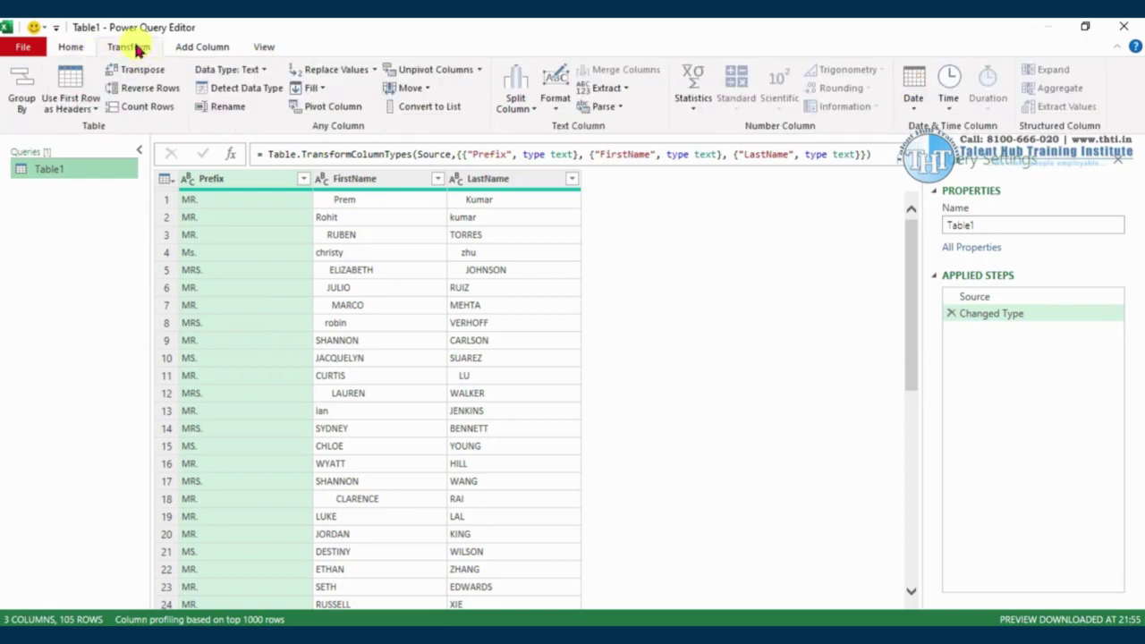
{"action": "left_click", "coordinate": [67, 49]}
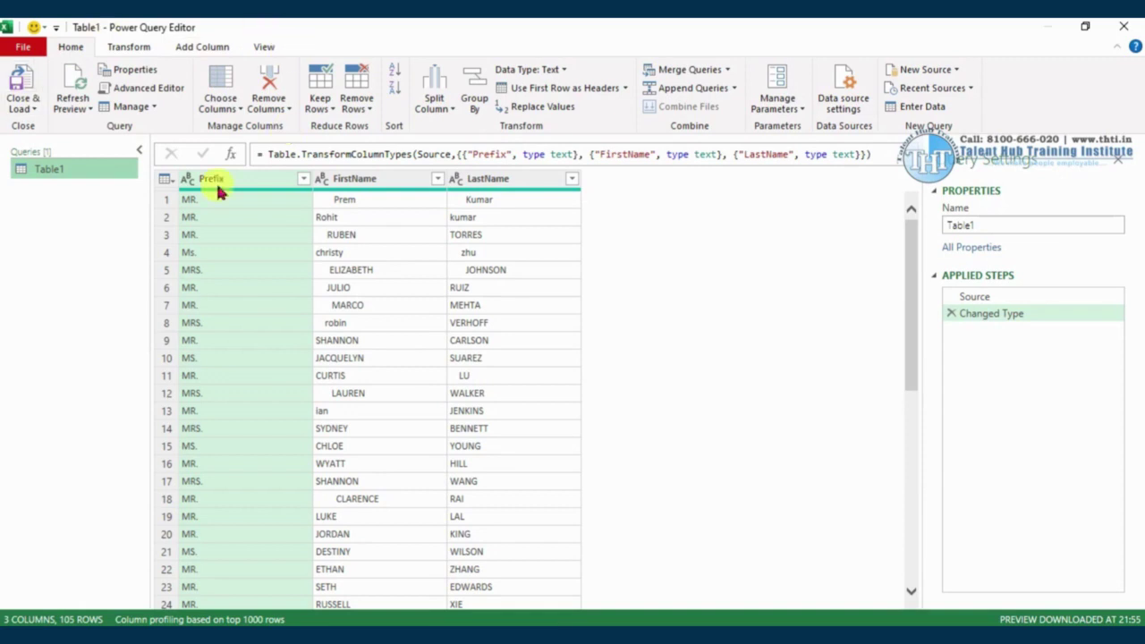
- Replace the query name Table1 with 'Clean Data' in Query Settings
{"action": "left_click", "coordinate": [61, 170]}
{"action": "left_click", "coordinate": [991, 226]}
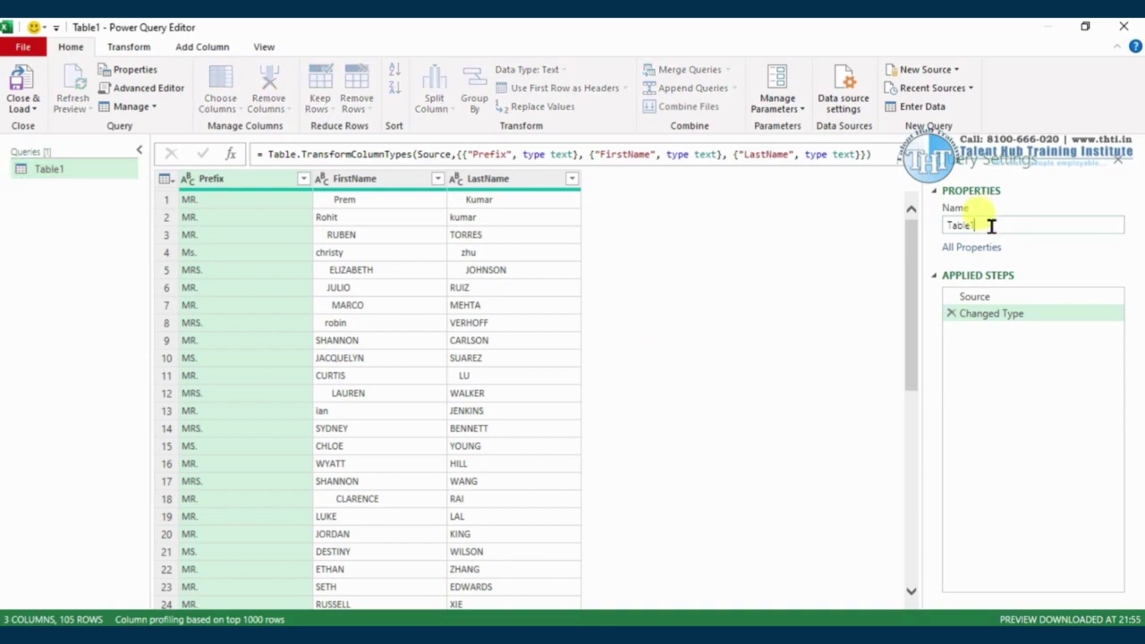
{"action": "double_click", "coordinate": [990, 226]}
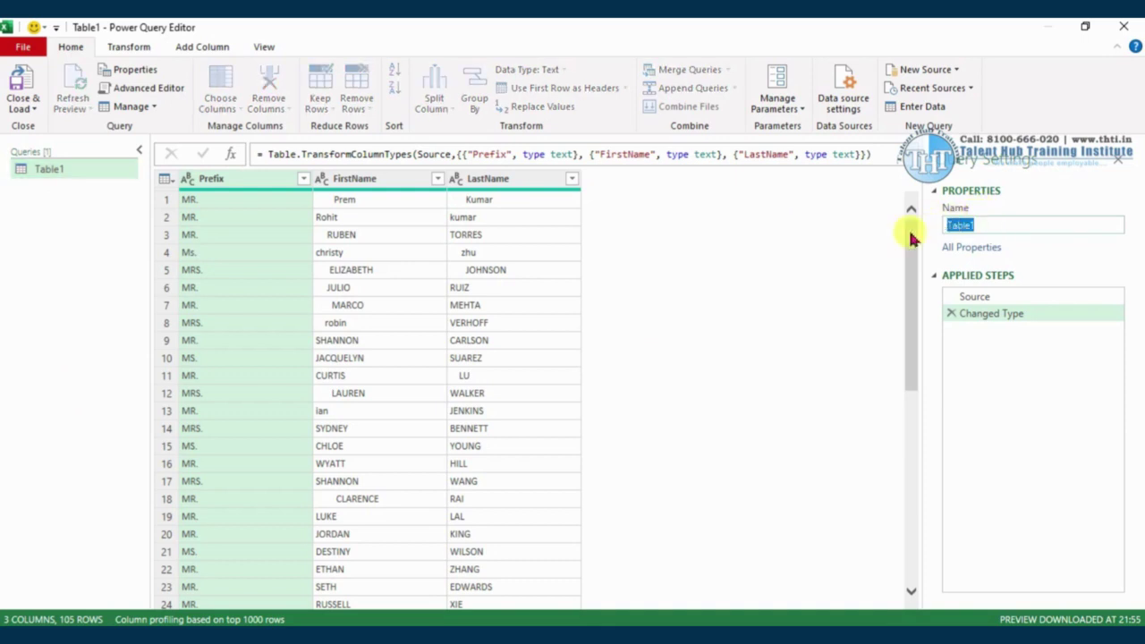
{"action": "type", "text": "Clean Data"}
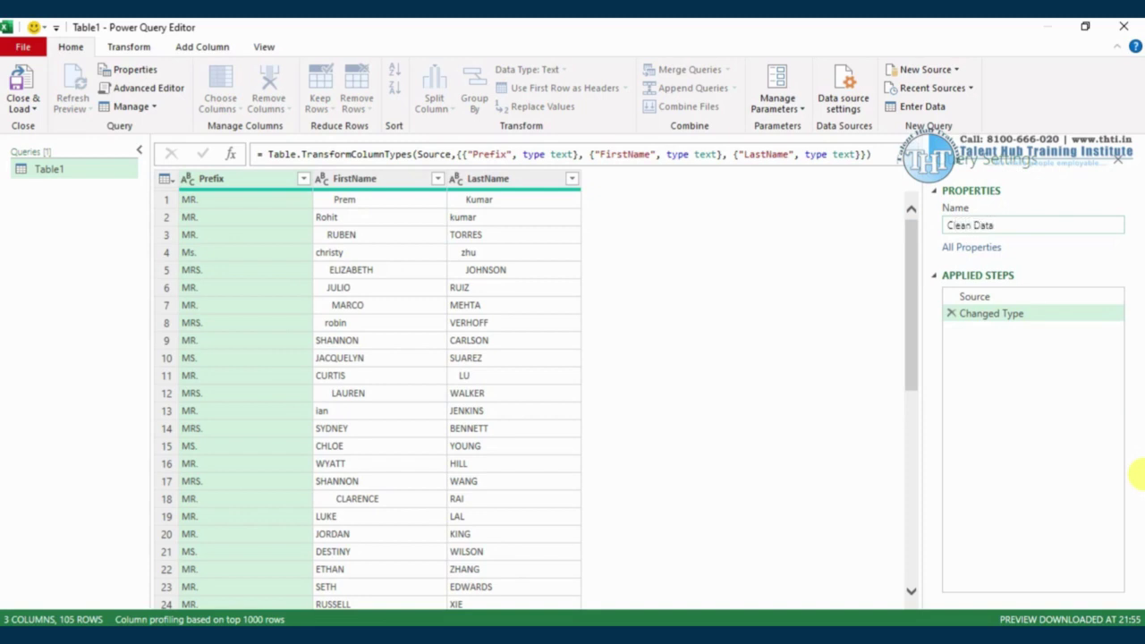
{"action": "key", "text": "Return"}
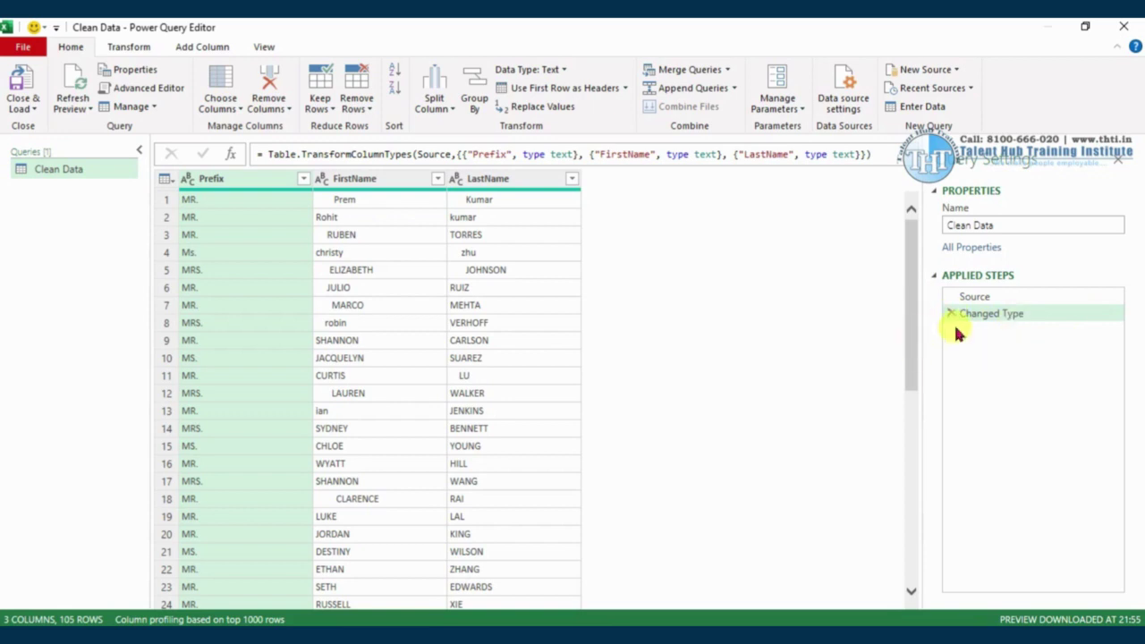
{"action": "left_click", "coordinate": [971, 296]}
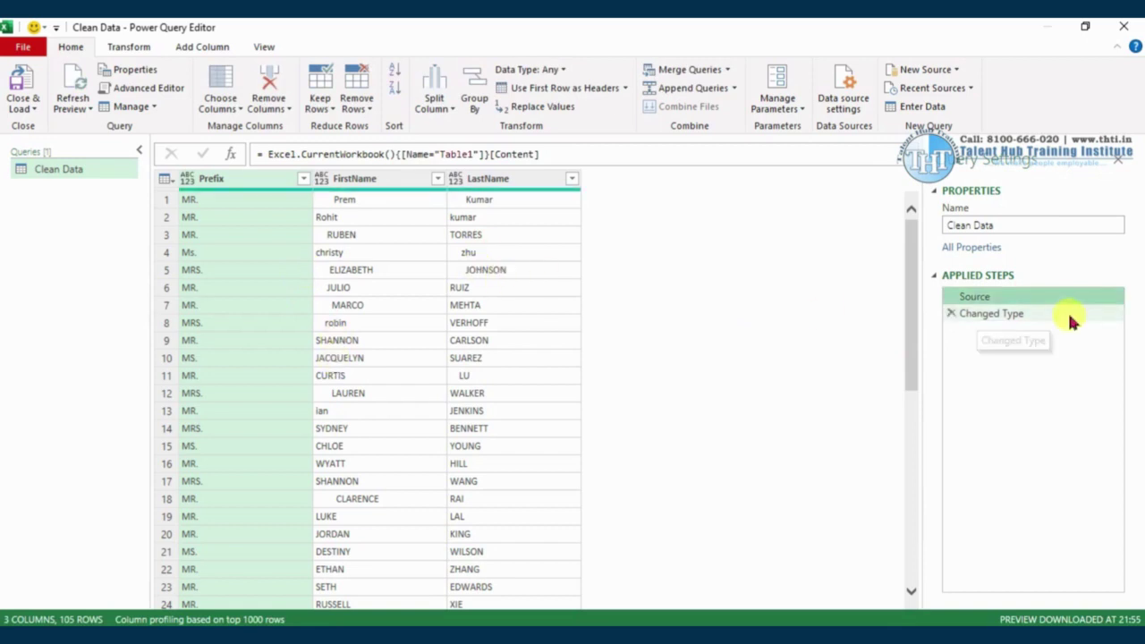
{"action": "left_click", "coordinate": [982, 313]}
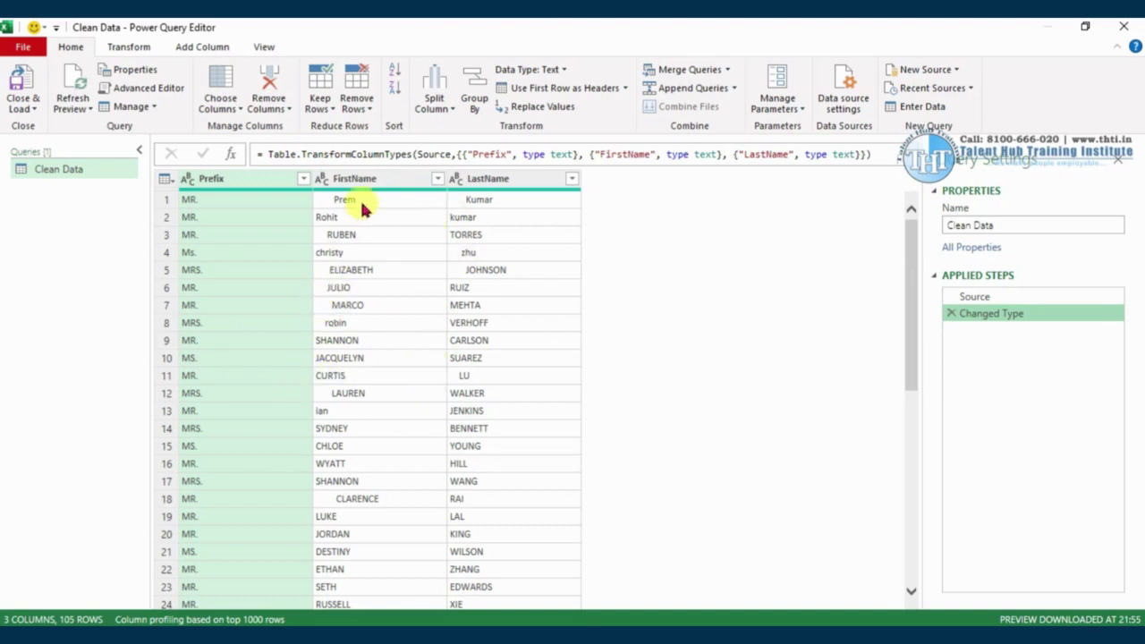
- Select the Prefix, FirstName and LastName columns and apply Format > Trim
{"action": "left_click", "coordinate": [382, 182], "text": "ctrl"}
{"action": "left_click", "coordinate": [501, 182], "text": "ctrl"}
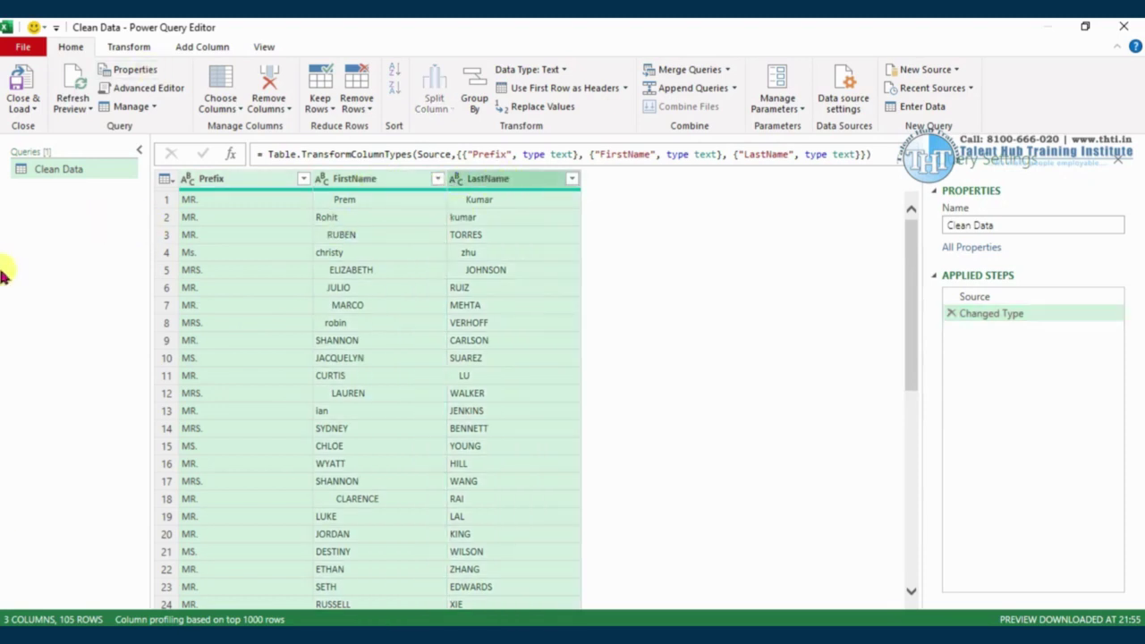
{"action": "left_click", "coordinate": [128, 49]}
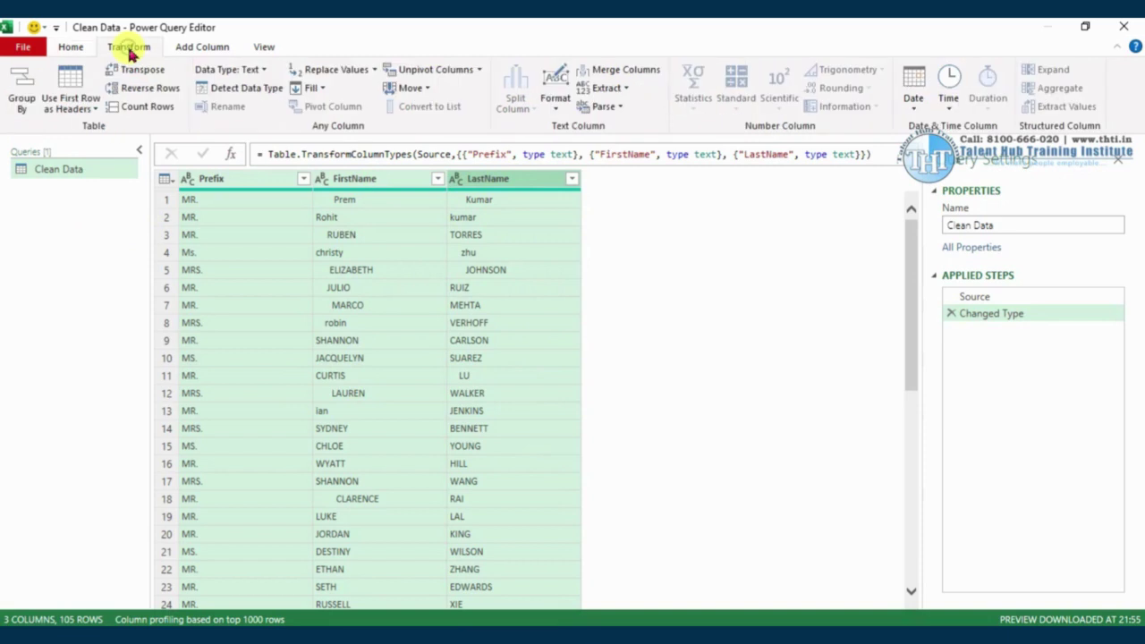
{"action": "left_click", "coordinate": [553, 111]}
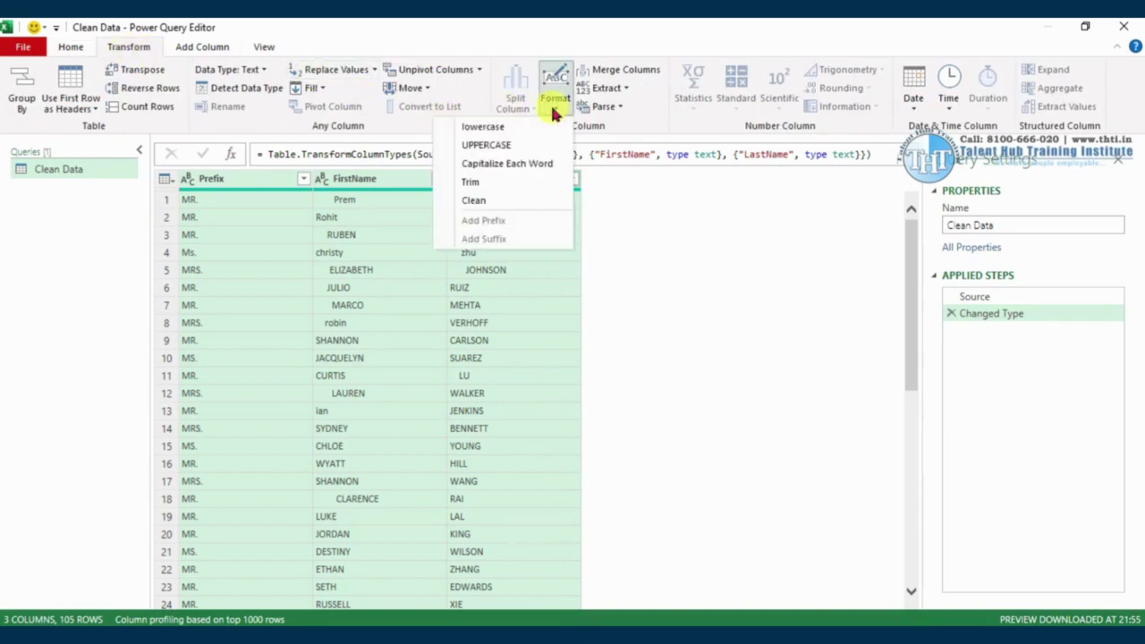
{"action": "left_click", "coordinate": [470, 183]}
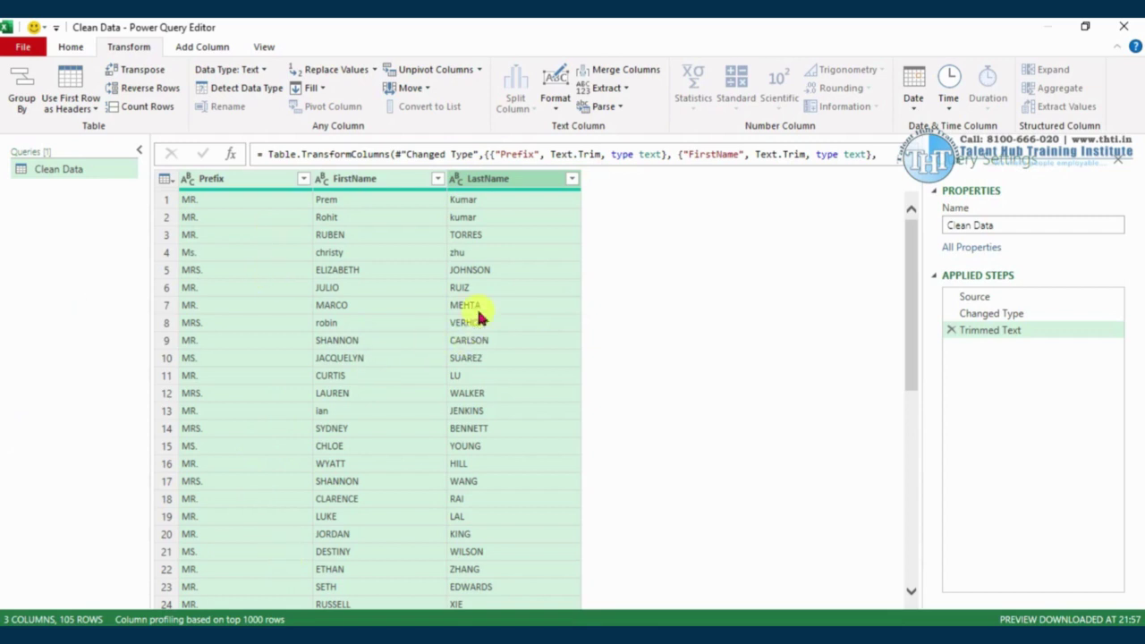
- Apply Format > Capitalize Each Word to the three selected name columns
{"action": "left_click", "coordinate": [556, 106]}
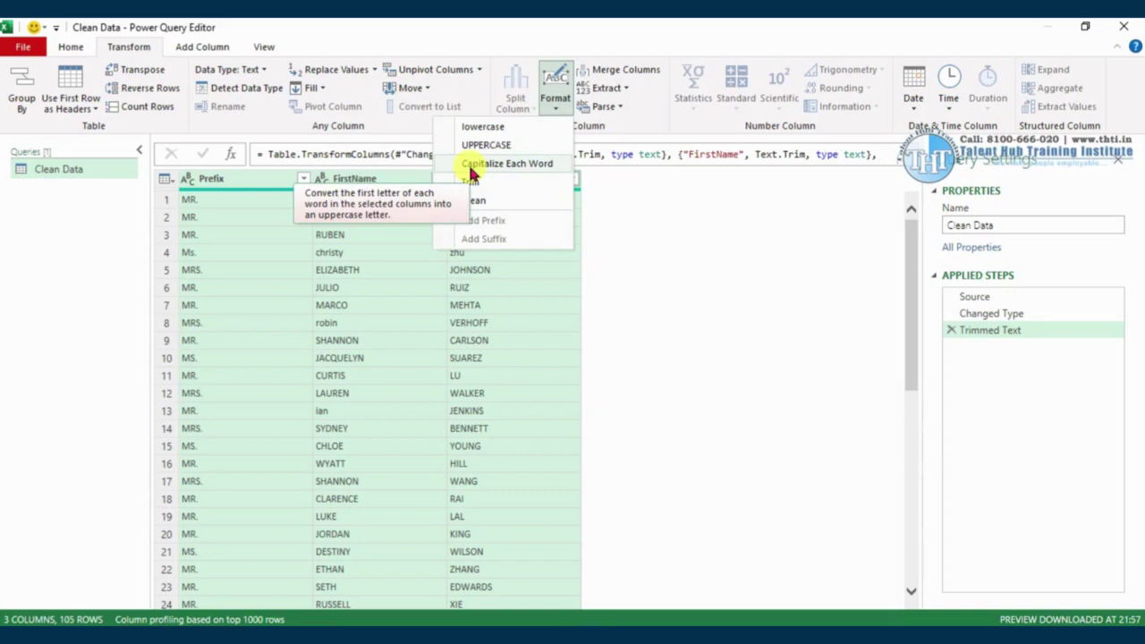
{"action": "left_click", "coordinate": [472, 172]}
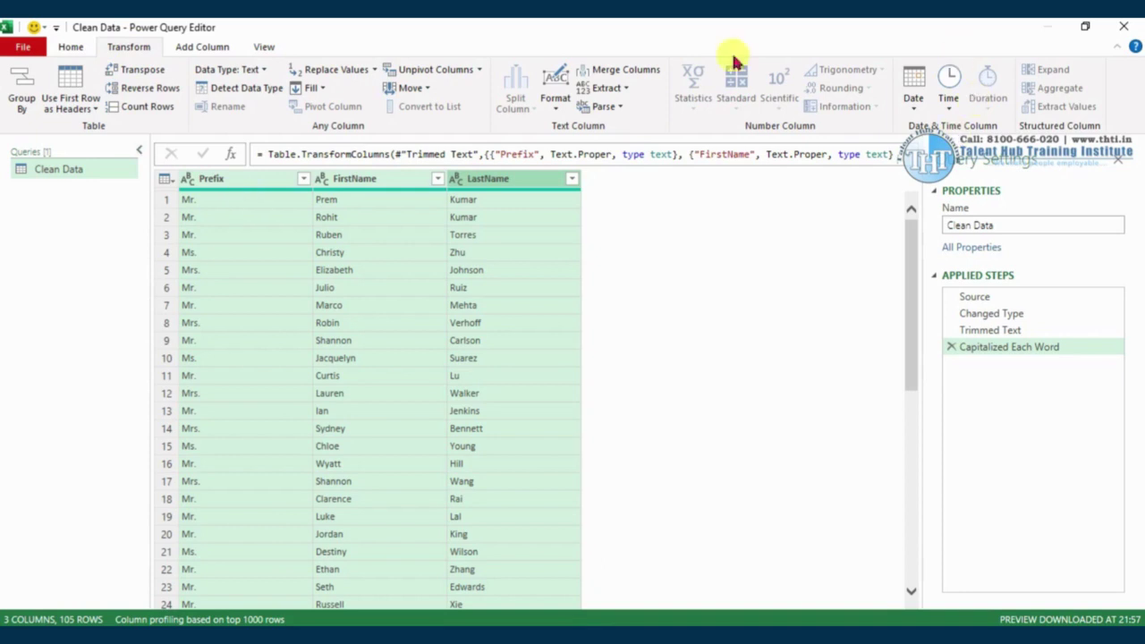
- Merge the three name columns with a custom space separator into a new 'Full Name' column
{"action": "left_click", "coordinate": [626, 81]}
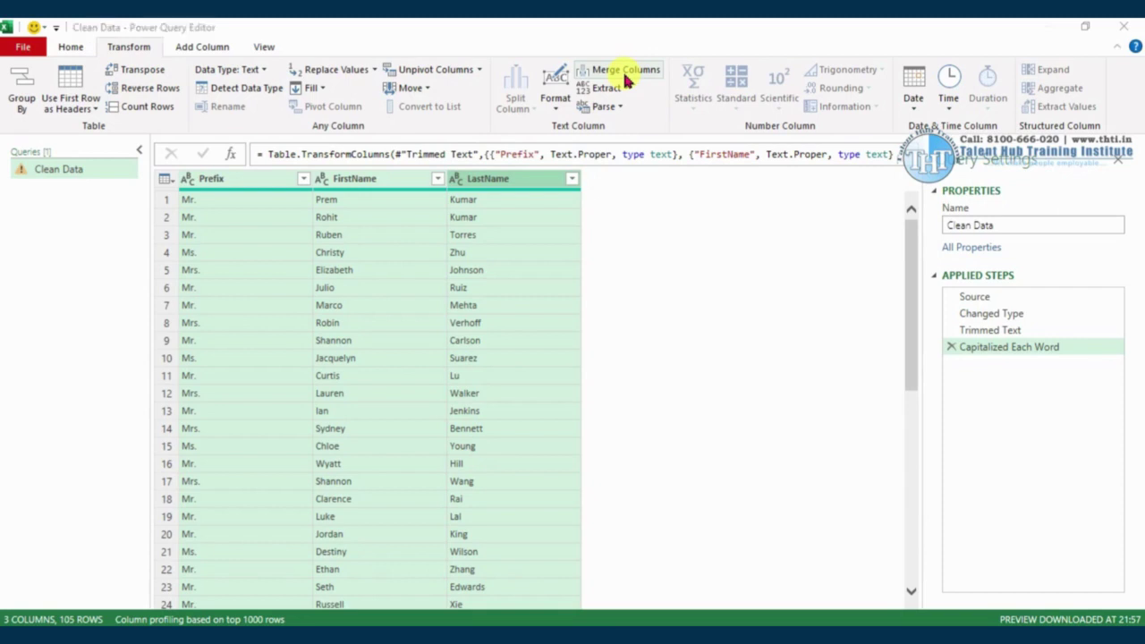
{"action": "left_click", "coordinate": [626, 71]}
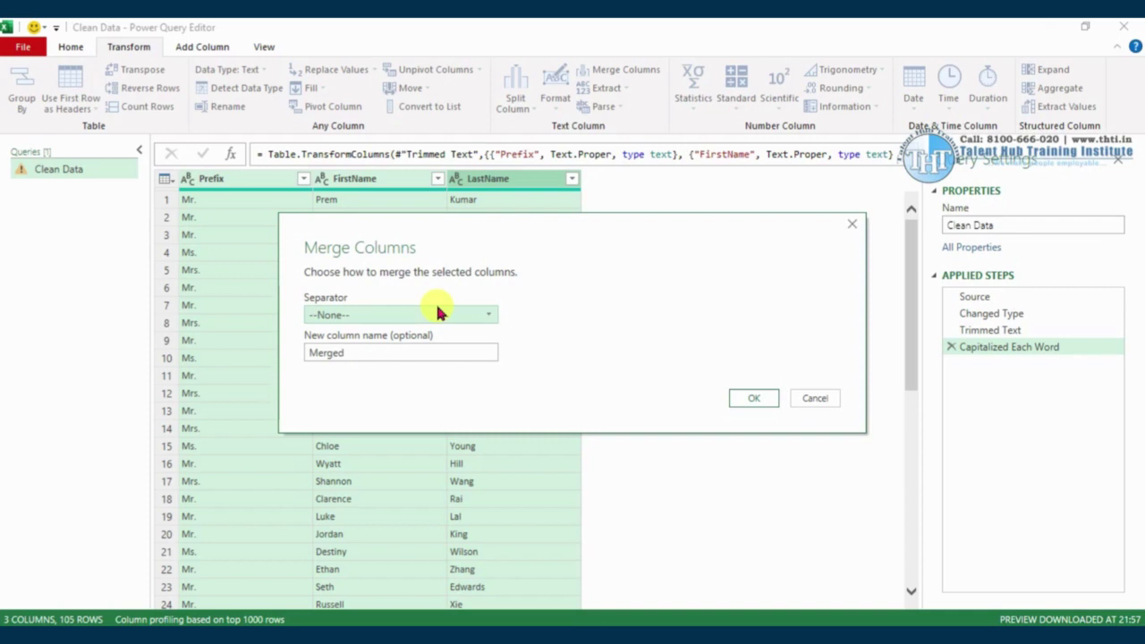
{"action": "left_click", "coordinate": [486, 318]}
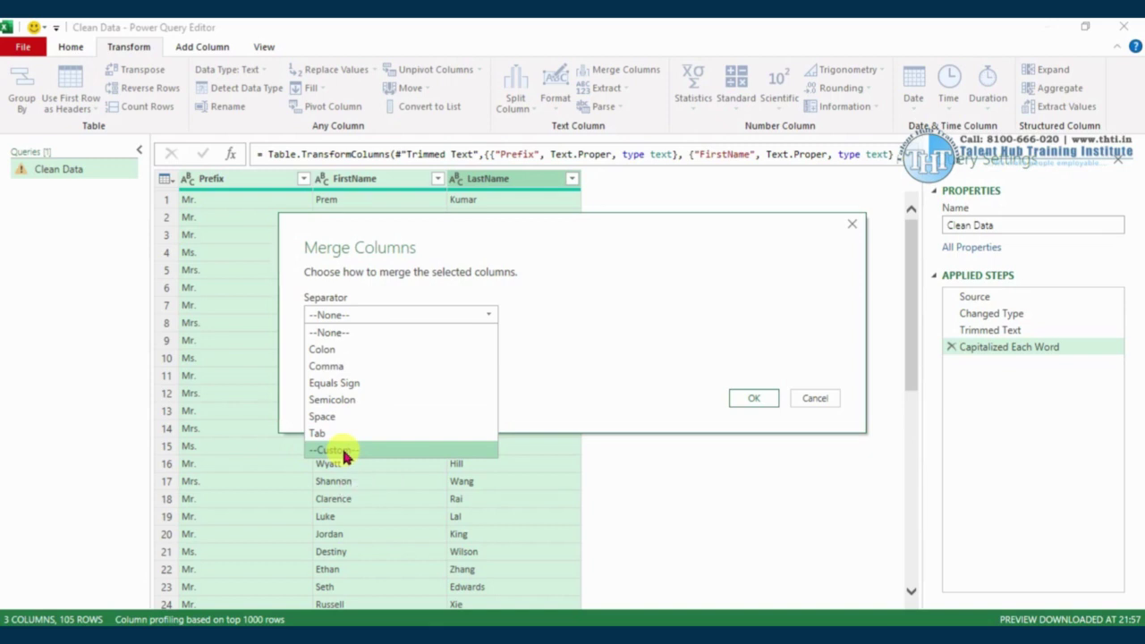
{"action": "left_click", "coordinate": [344, 450]}
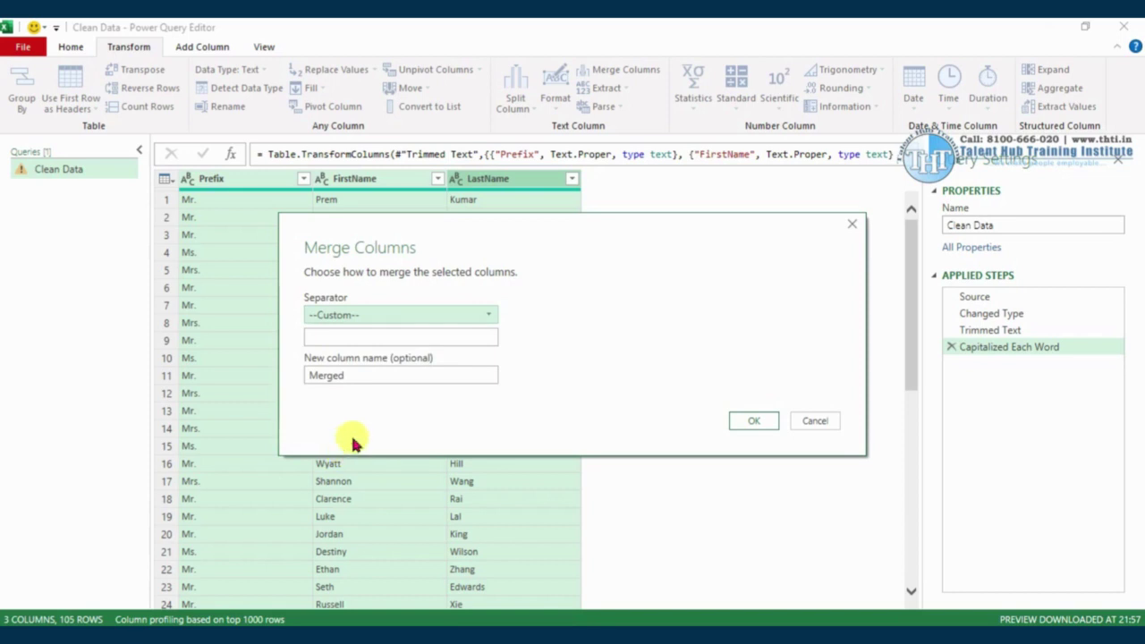
{"action": "left_click", "coordinate": [379, 336]}
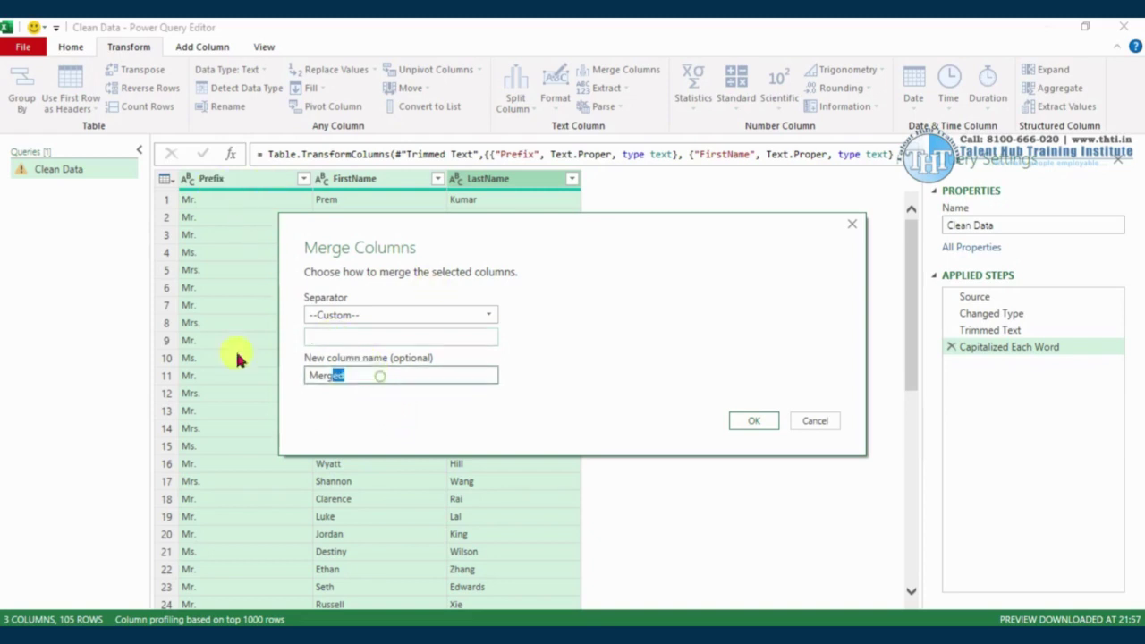
{"action": "double_click", "coordinate": [380, 376]}
{"action": "type", "text": "F"}
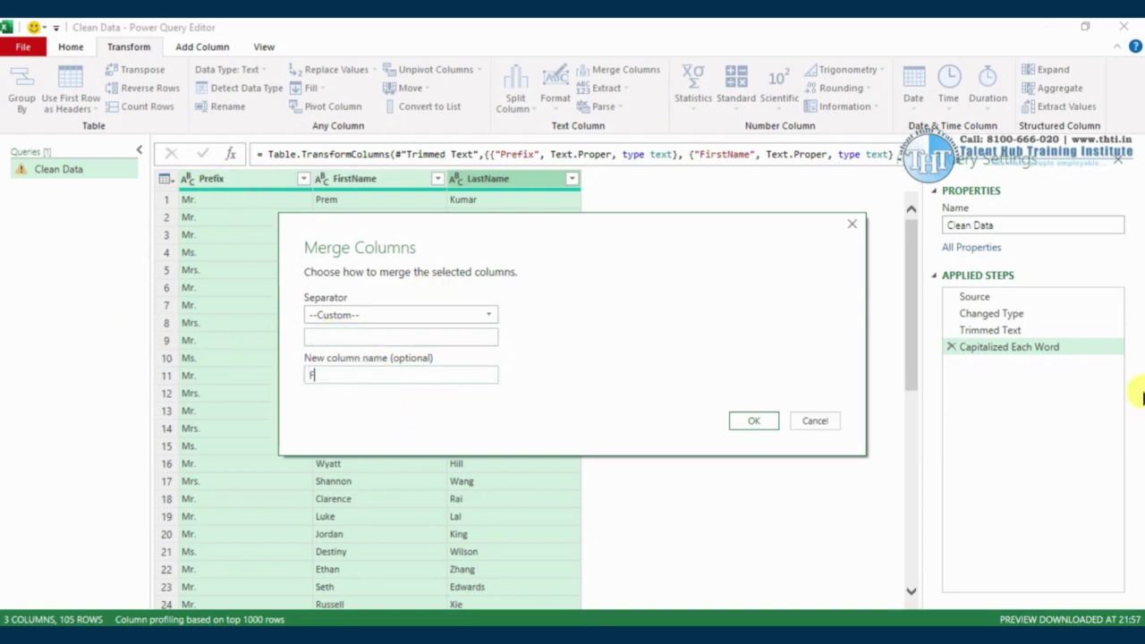
{"action": "type", "text": "ull N"}
{"action": "type", "text": "ame"}
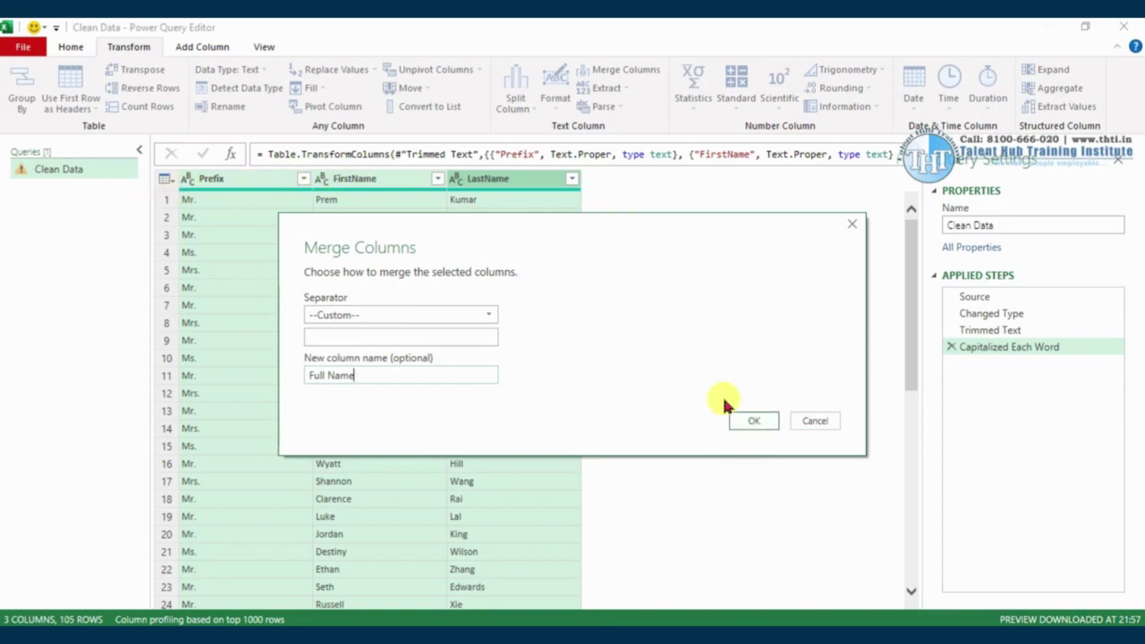
{"action": "left_click", "coordinate": [759, 422]}
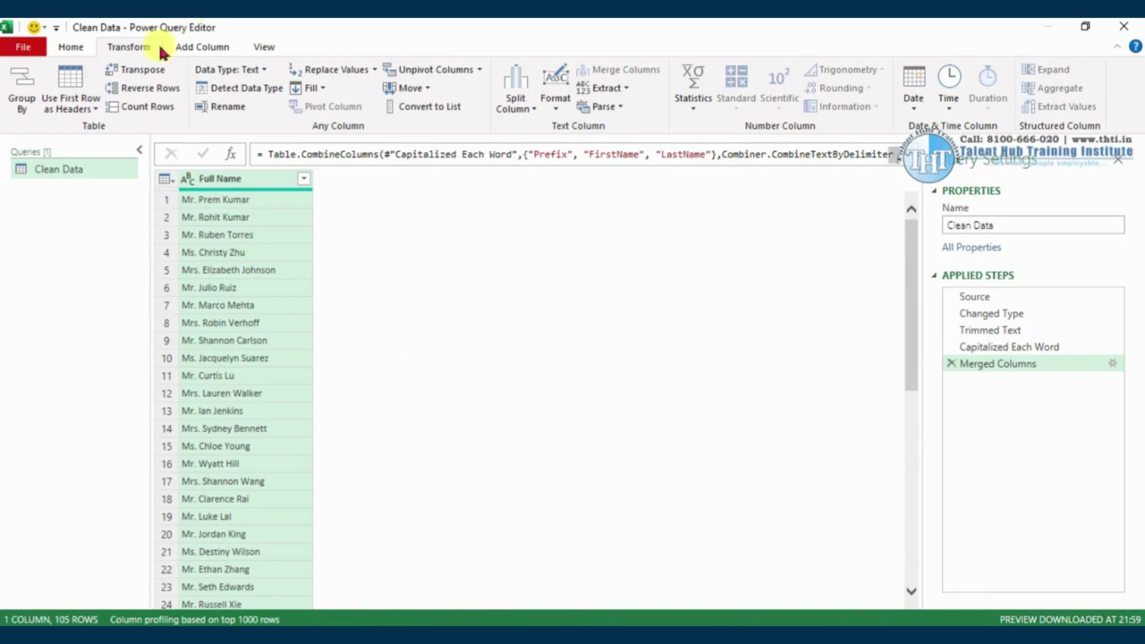
- Choose Close & Load To... from the Home tab to reach the Import Data dialog
{"action": "left_click", "coordinate": [71, 51]}
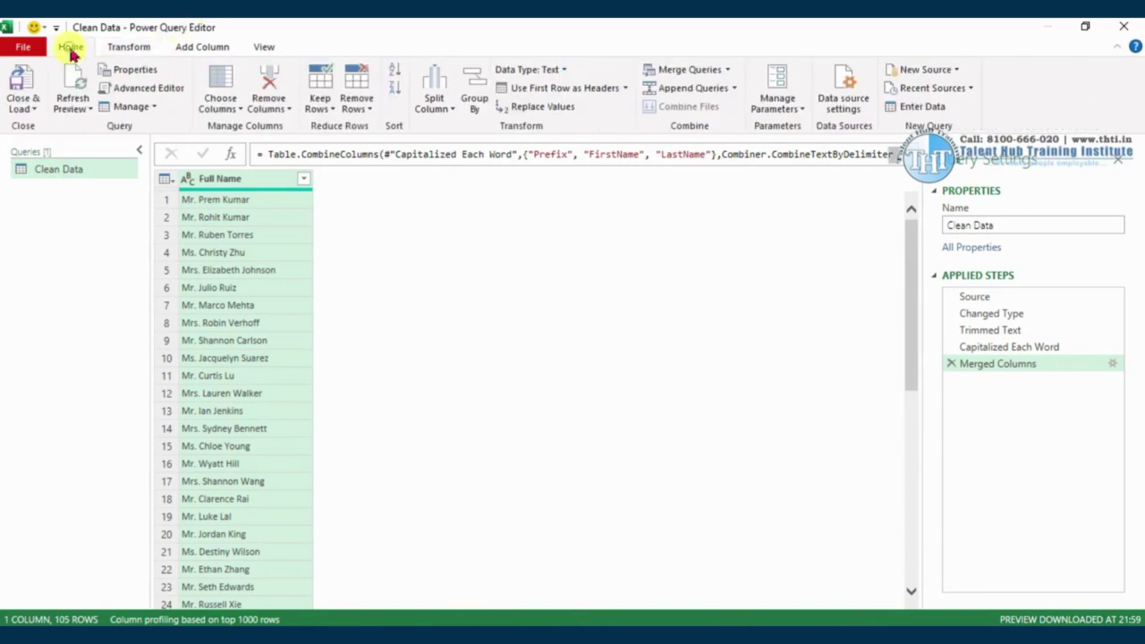
{"action": "left_click", "coordinate": [27, 107]}
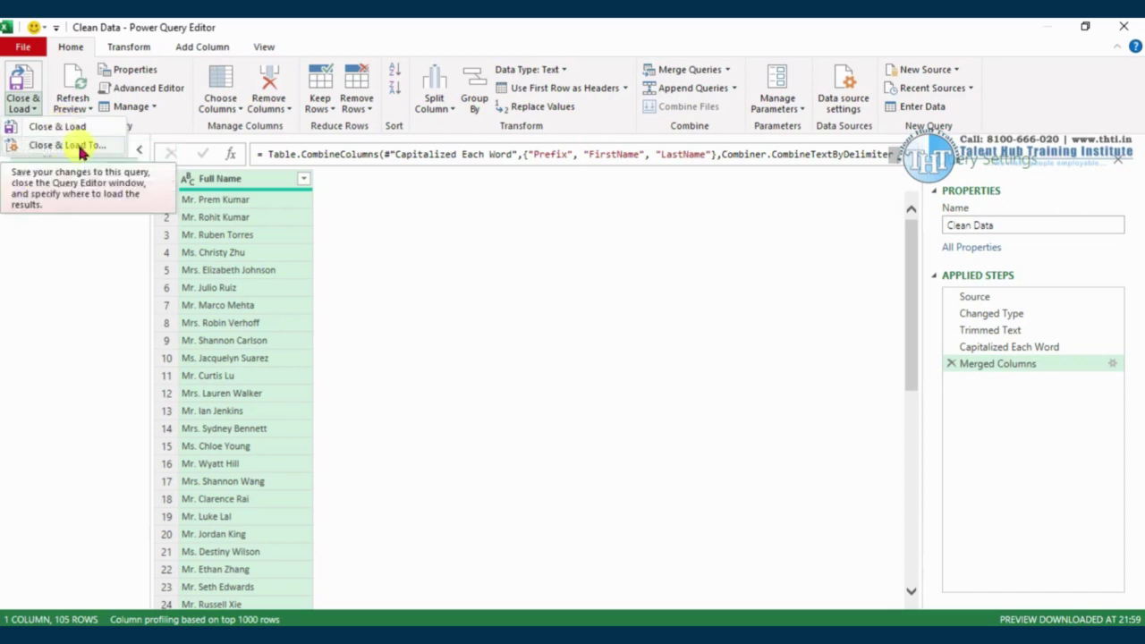
{"action": "left_click", "coordinate": [79, 146]}
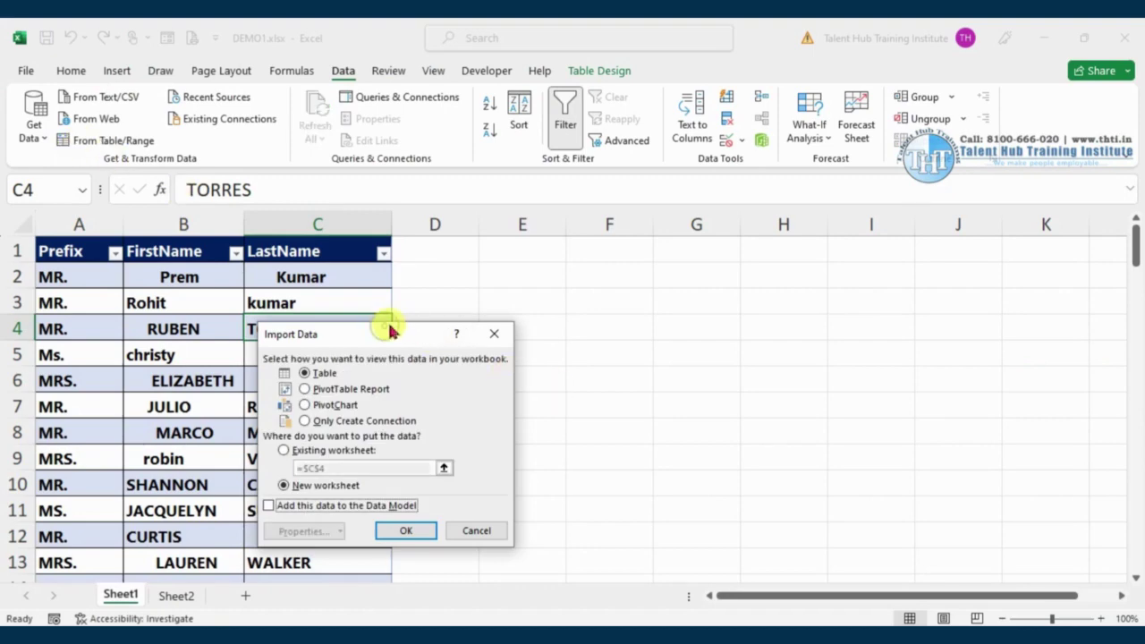
- Load the Clean Data query as a table into the existing worksheet at cell E1
{"action": "left_click_drag", "start_coordinate": [389, 331], "coordinate": [796, 245]}
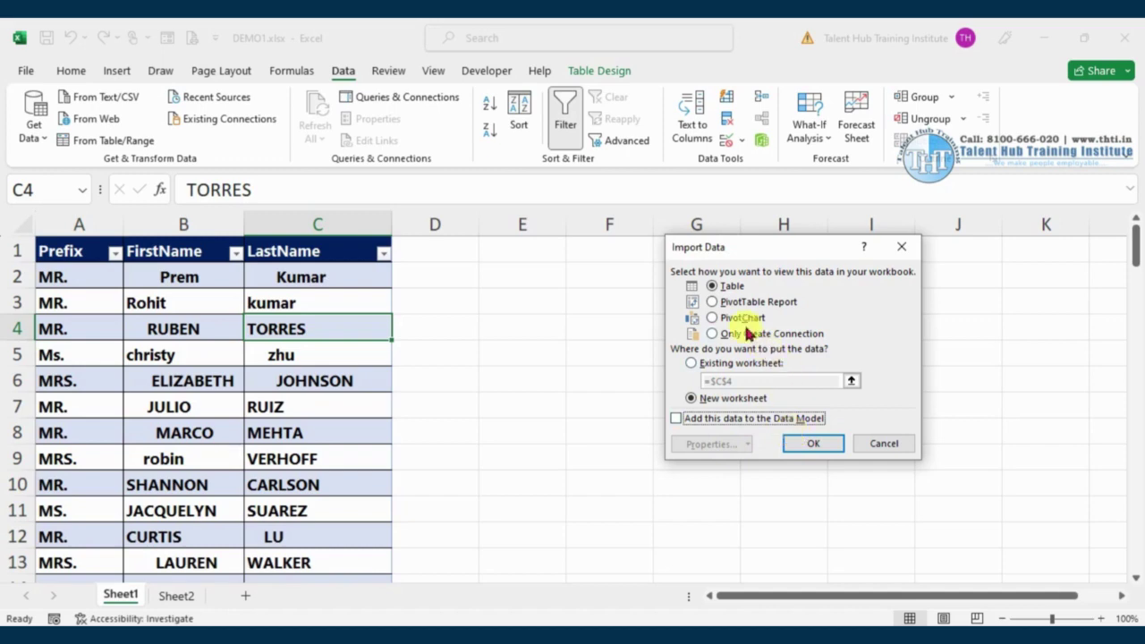
{"action": "left_click", "coordinate": [691, 362]}
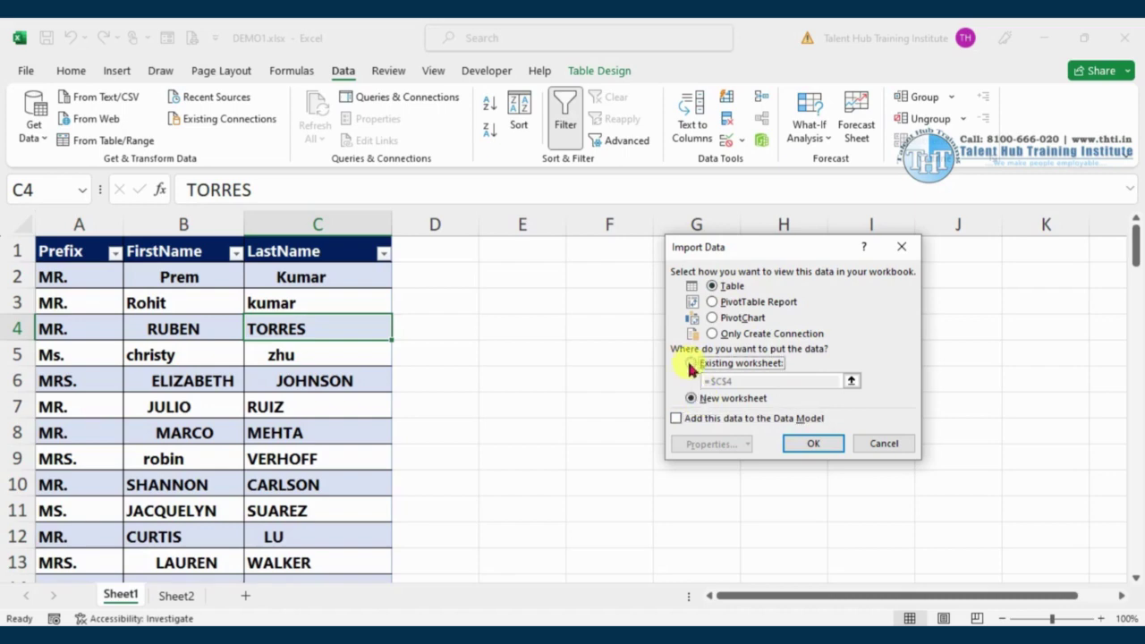
{"action": "left_click", "coordinate": [542, 251]}
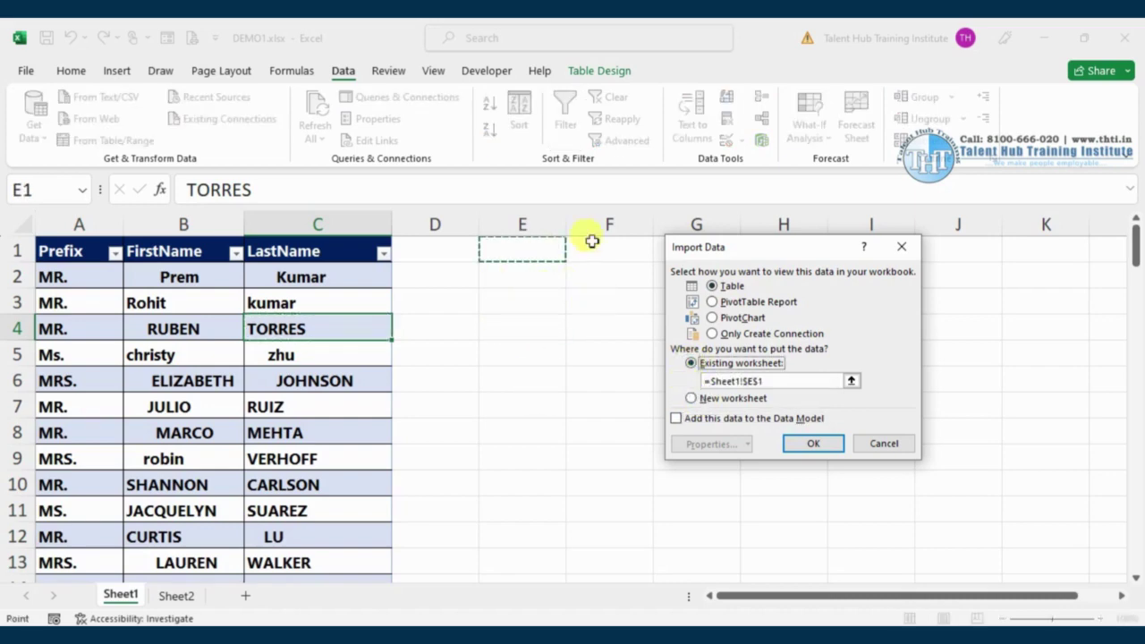
{"action": "left_click", "coordinate": [801, 444]}
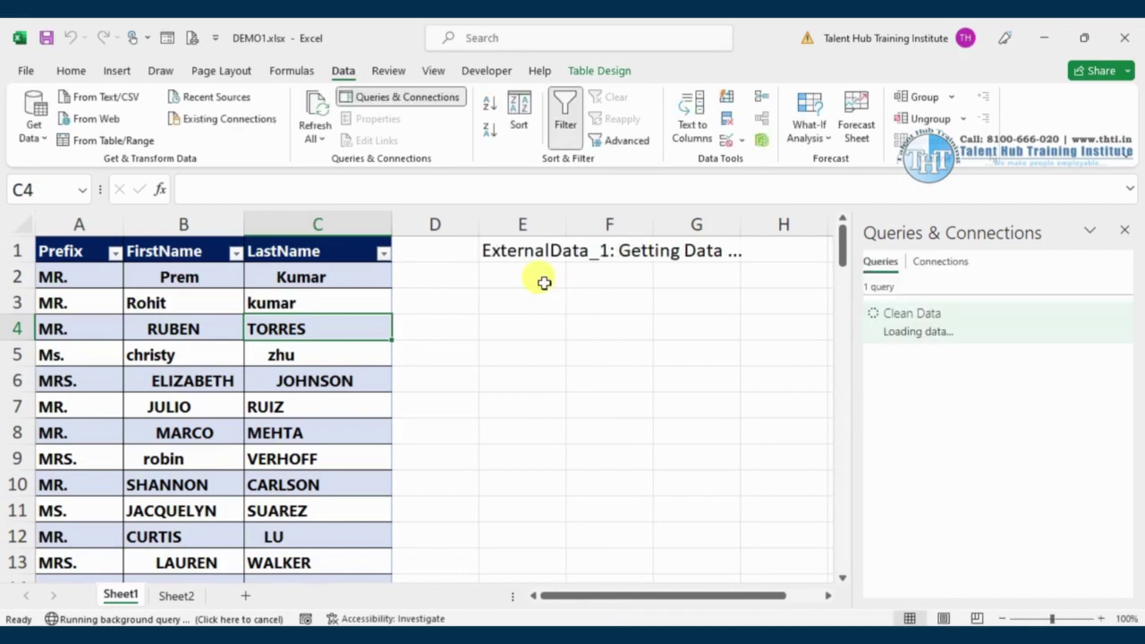
- Check the Clean Data query's loading status in the Queries & Connections pane
{"action": "left_click", "coordinate": [921, 327]}
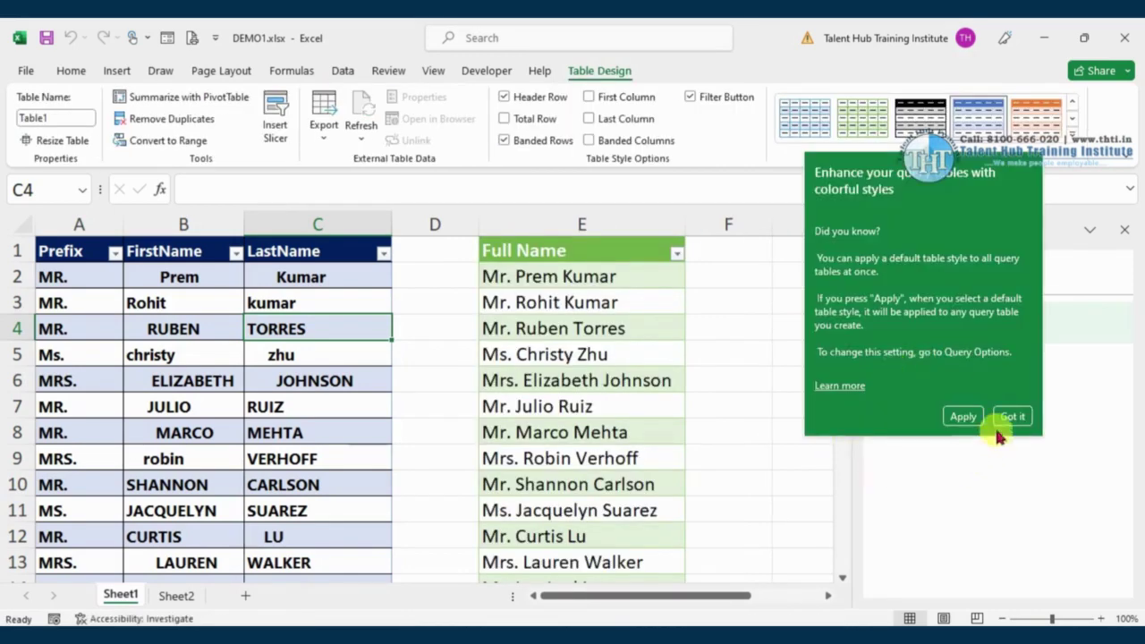
- Dismiss the table-style tip and compare cleaned names in E1:E12 against original rows A1:C11
{"action": "left_click", "coordinate": [1012, 417]}
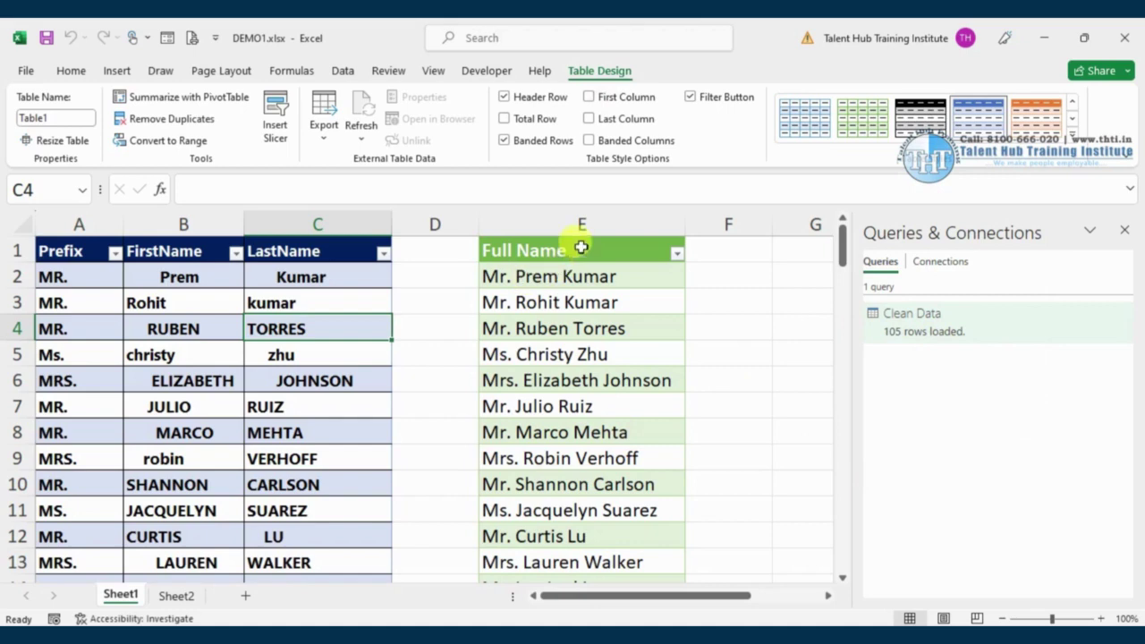
{"action": "left_click_drag", "start_coordinate": [577, 250], "coordinate": [575, 531]}
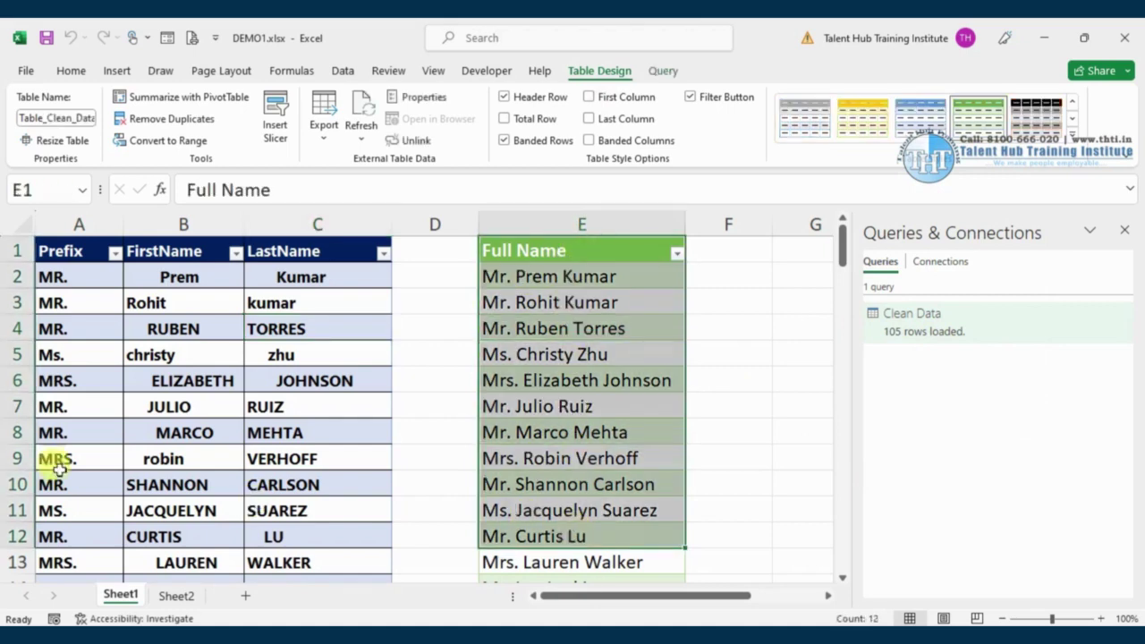
{"action": "left_click_drag", "start_coordinate": [87, 259], "coordinate": [342, 517]}
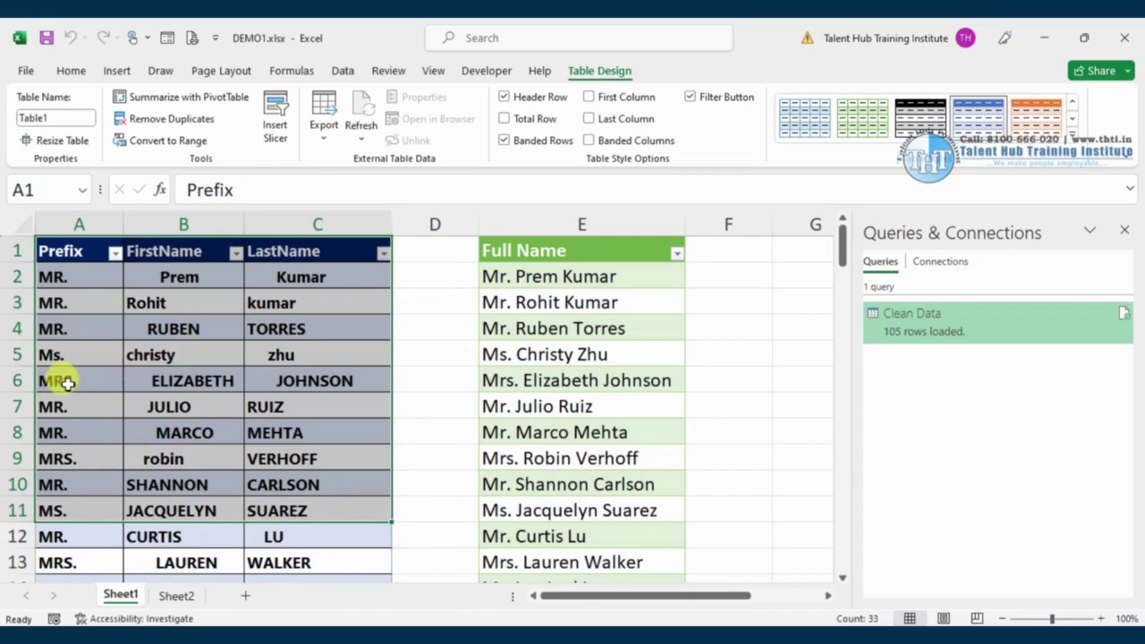
- Jump to the end of the original name table to reach the first empty row below it
{"action": "left_click", "coordinate": [81, 439]}
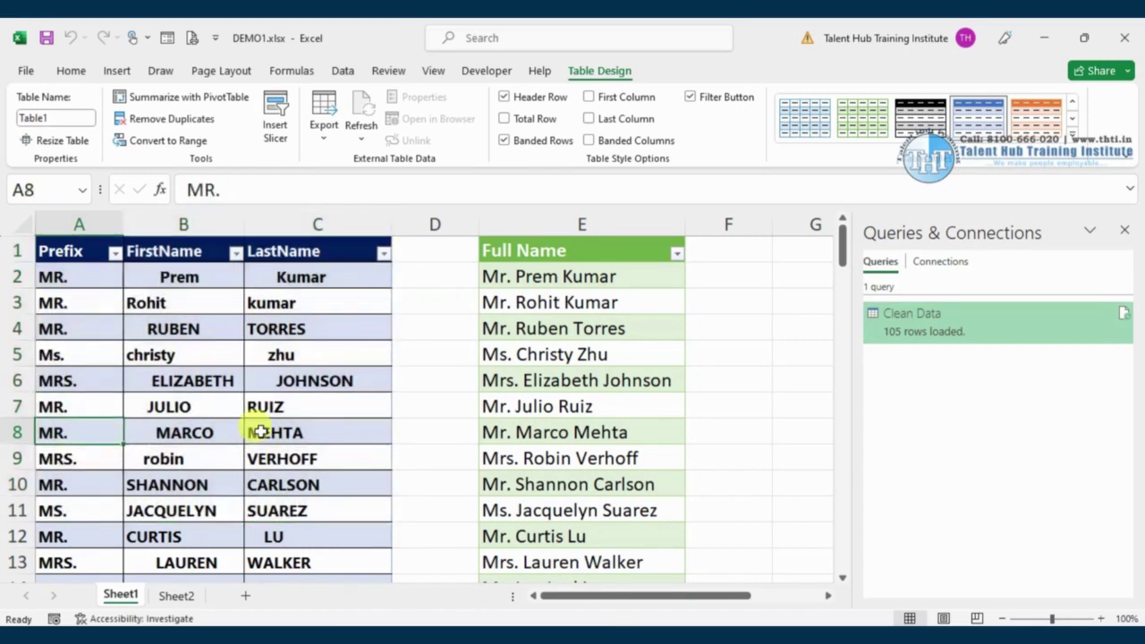
{"action": "key", "text": "ctrl+Down"}
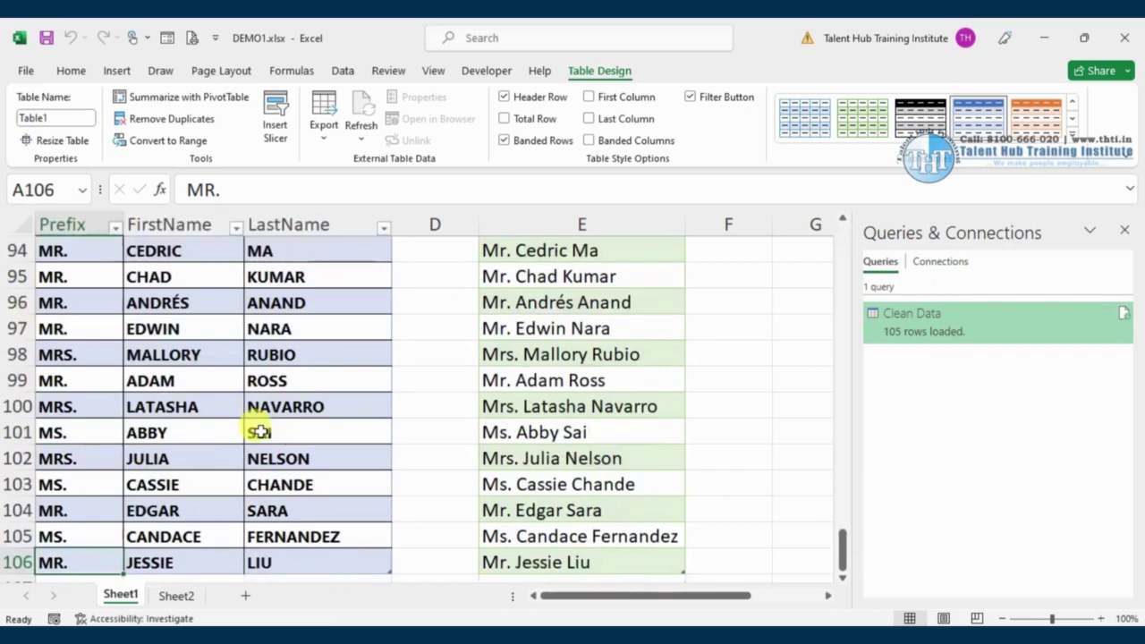
{"action": "key", "text": "Down"}
{"action": "key", "text": "Down"}
{"action": "key", "text": "Down"}
{"action": "key", "text": "Up"}
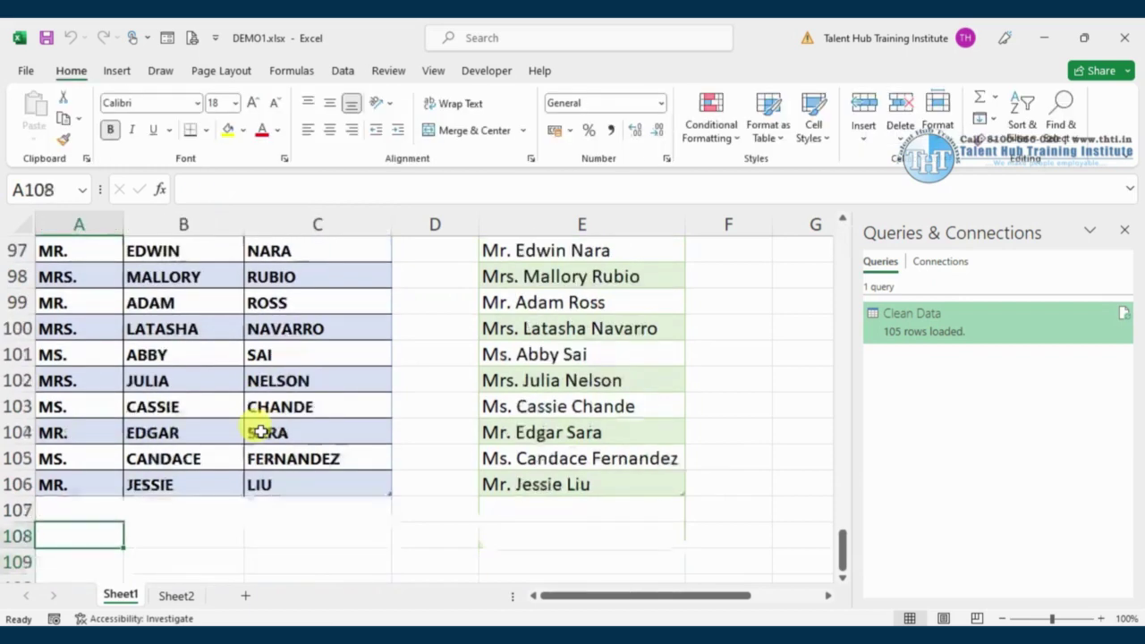
{"action": "key", "text": "Up"}
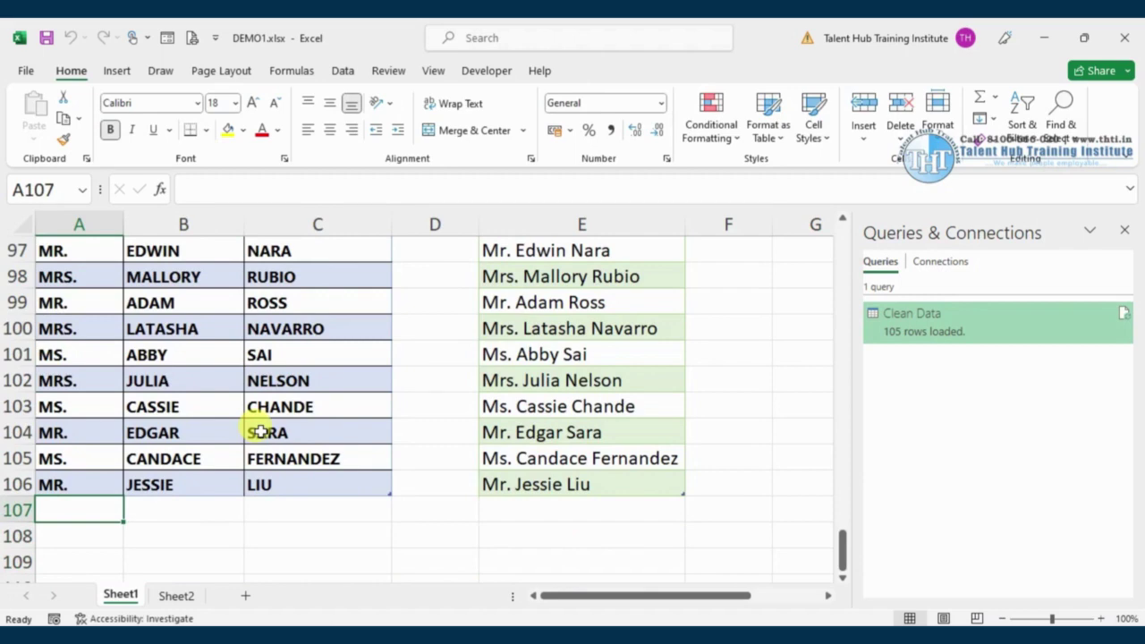
- Enter prefix Md and the new person's first name in capitals in row 107
{"action": "type", "text": "Md"}
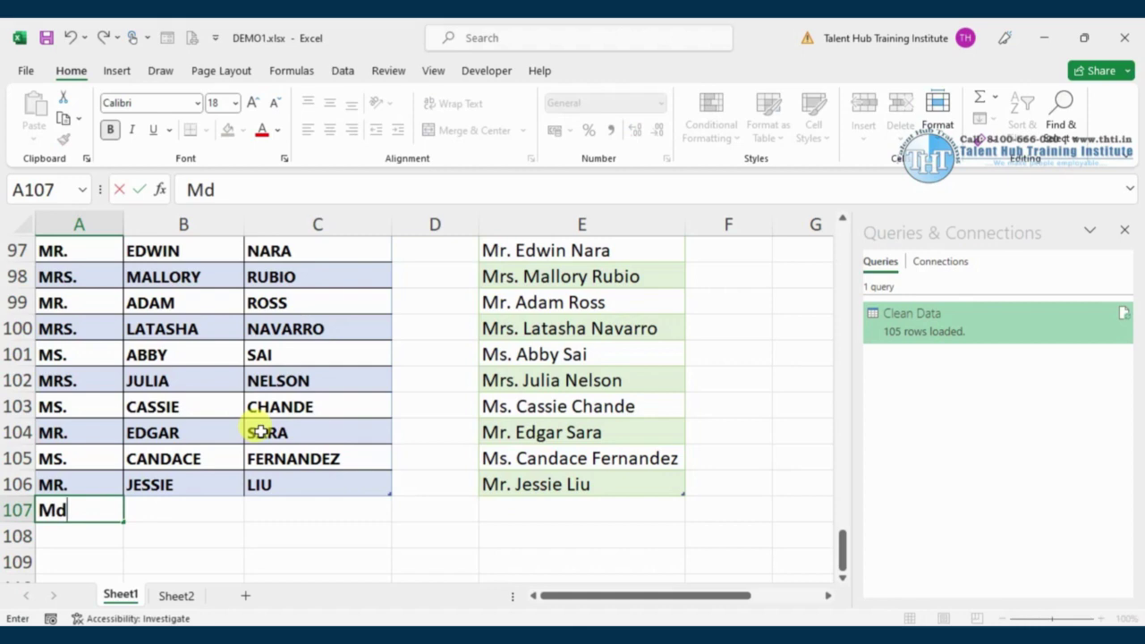
{"action": "key", "text": "Tab"}
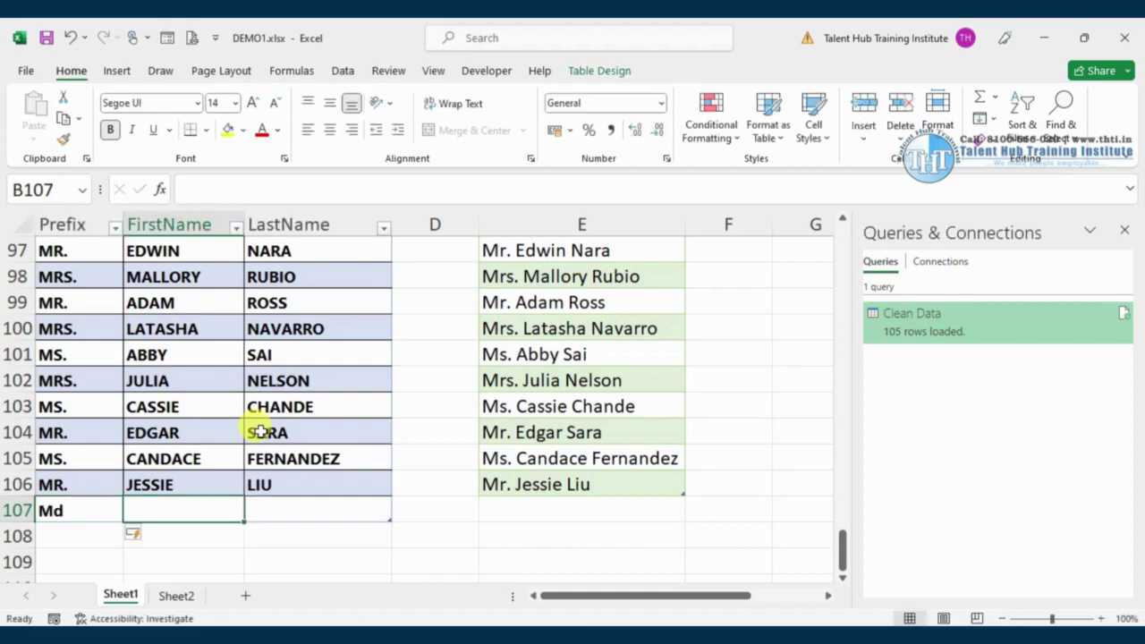
{"action": "type", "text": "Sk"}
{"action": "key", "text": "BackSpace"}
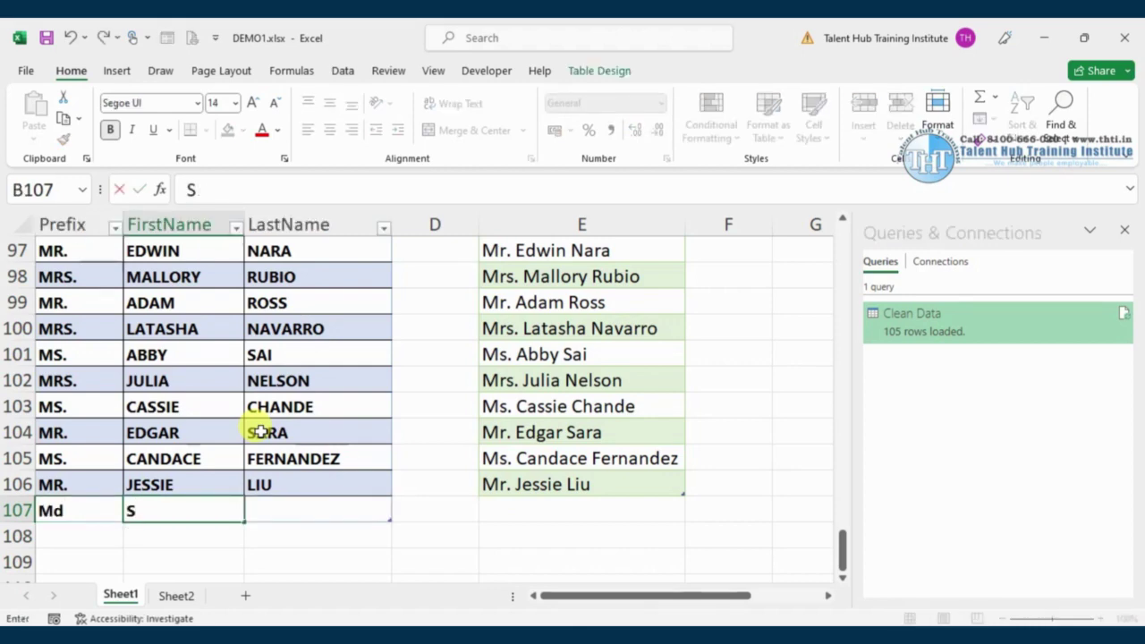
{"action": "type", "text": "aki"}
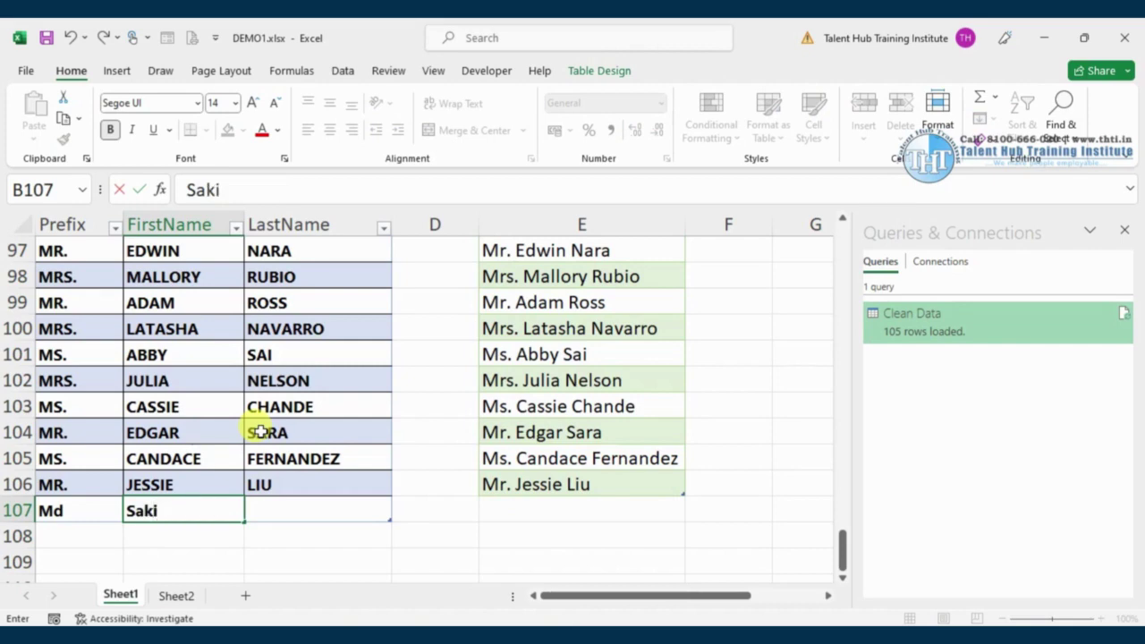
{"action": "key", "text": "BackSpace"}
{"action": "key", "text": "BackSpace"}
{"action": "key", "text": "BackSpace"}
{"action": "key", "text": "BackSpace"}
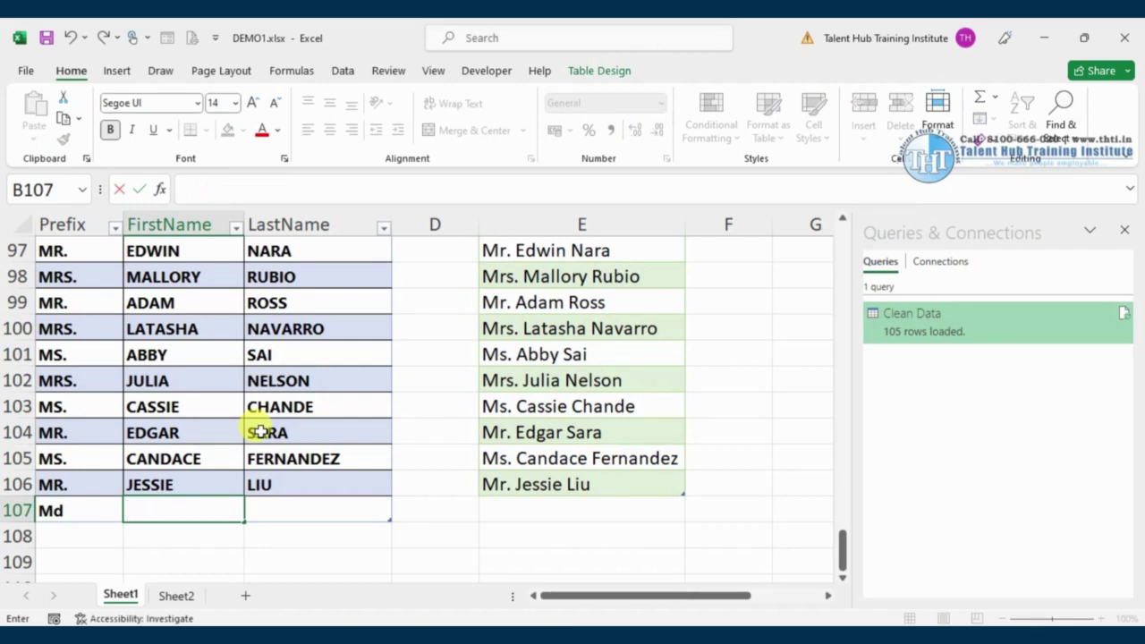
{"action": "key", "text": "Caps_Lock"}
{"action": "type", "text": "S"}
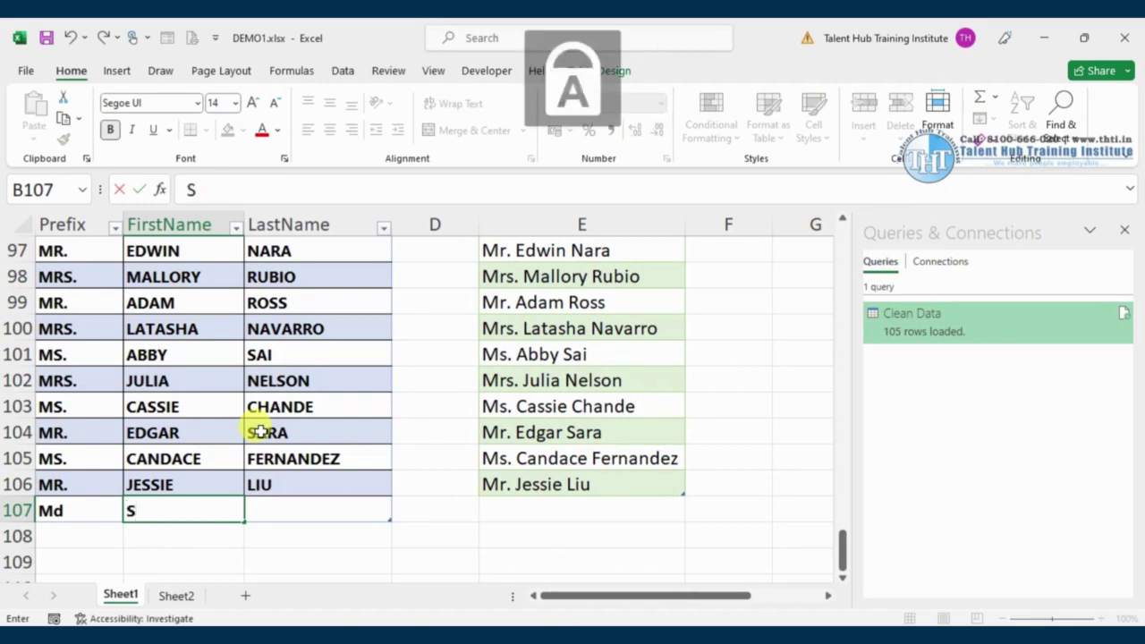
{"action": "type", "text": "AKIB"}
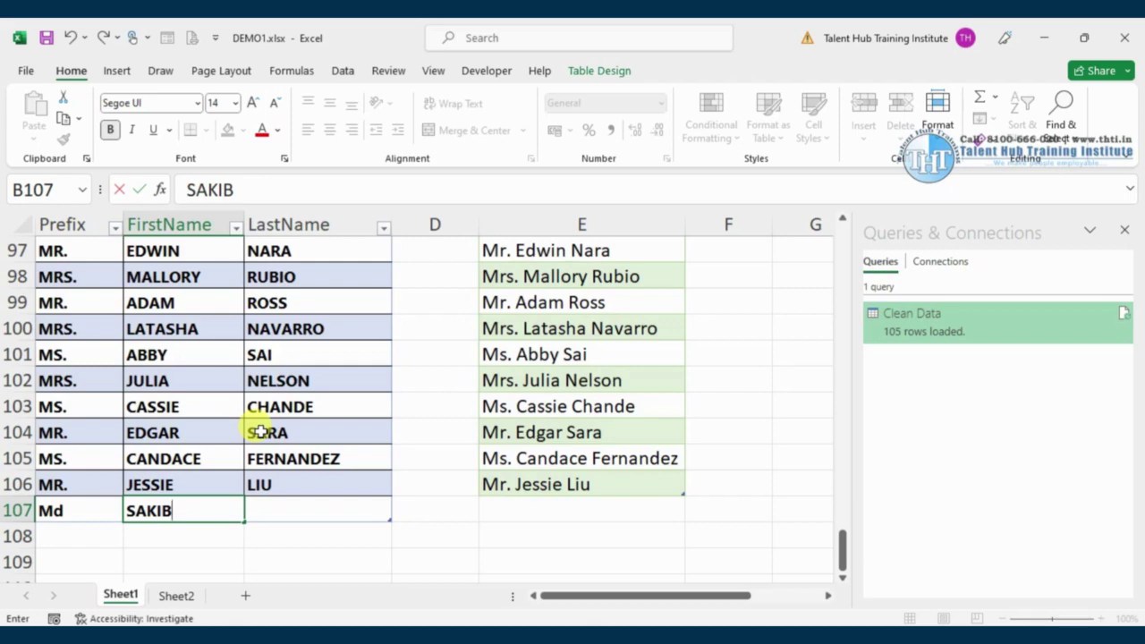
{"action": "type", "text": " AUL"}
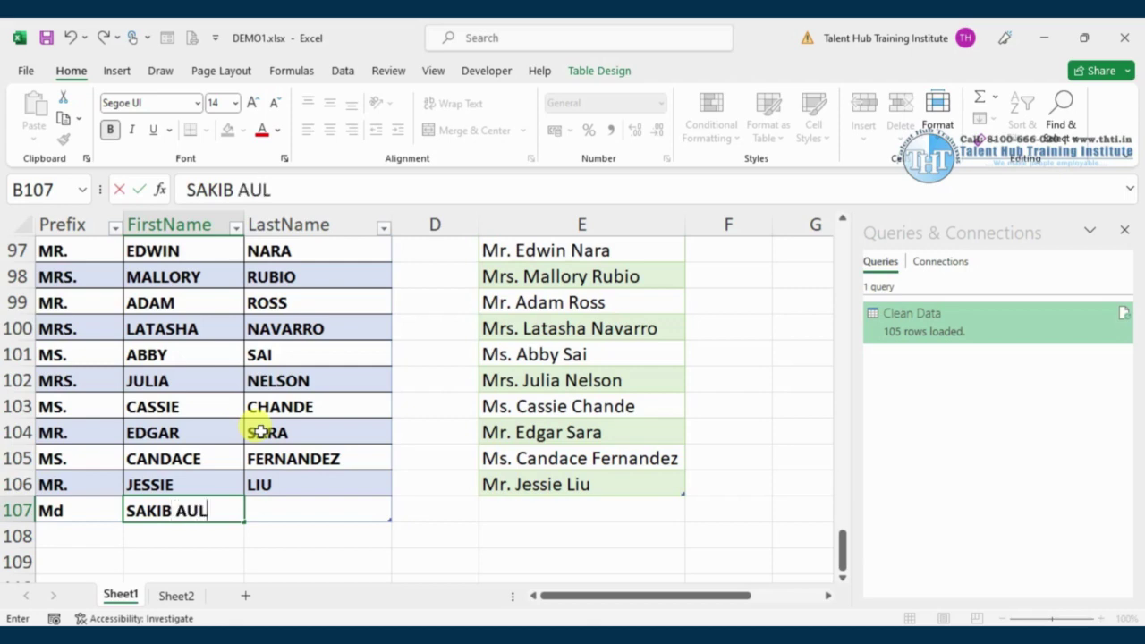
{"action": "key", "text": "BackSpace"}
{"action": "key", "text": "BackSpace"}
{"action": "type", "text": "L"}
{"action": "type", "text": "L"}
{"action": "key", "text": "BackSpace"}
{"action": "key", "text": "Tab"}
- Enter the new person's lowercase last name with a leading space in C107
{"action": "key", "text": "Caps_Lock"}
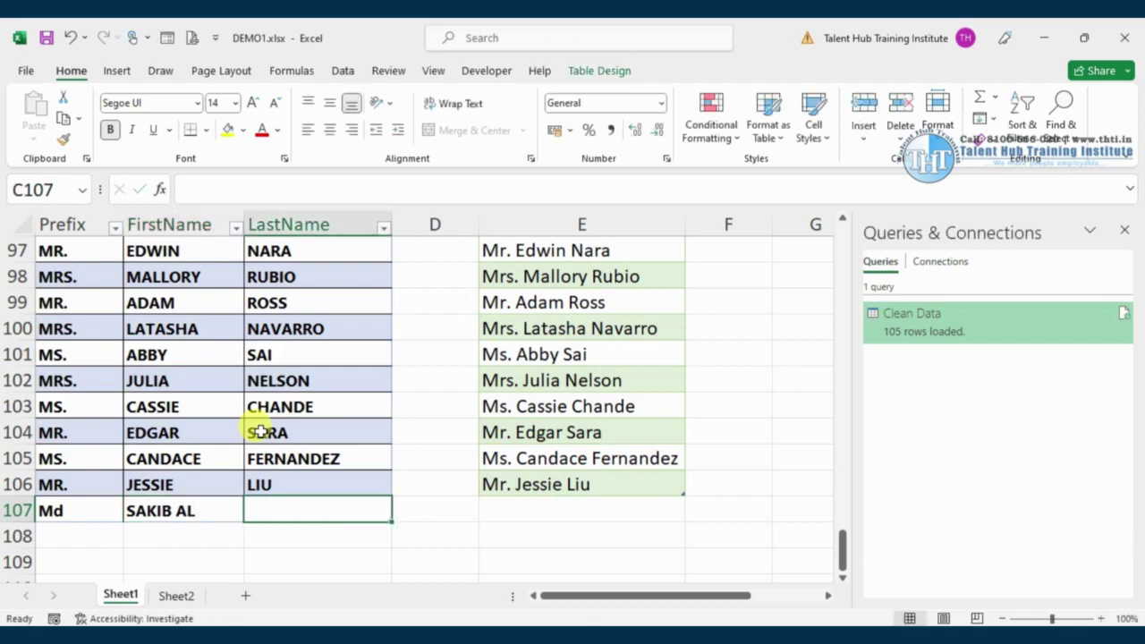
{"action": "key", "text": "Caps_Lock"}
{"action": "type", "text": "hassa"}
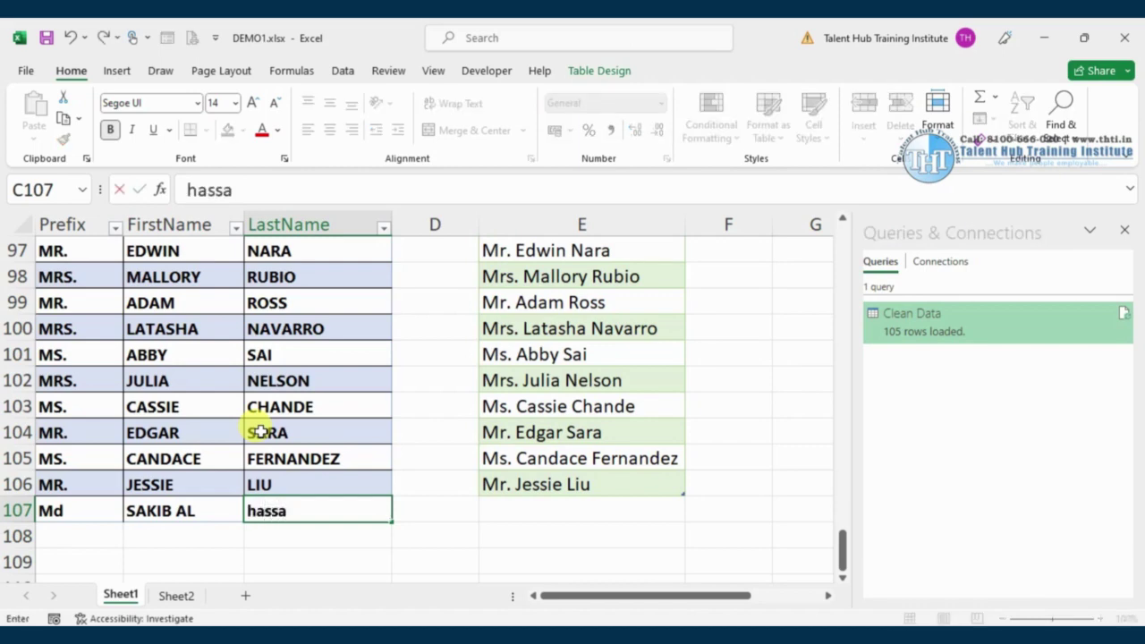
{"action": "type", "text": "n"}
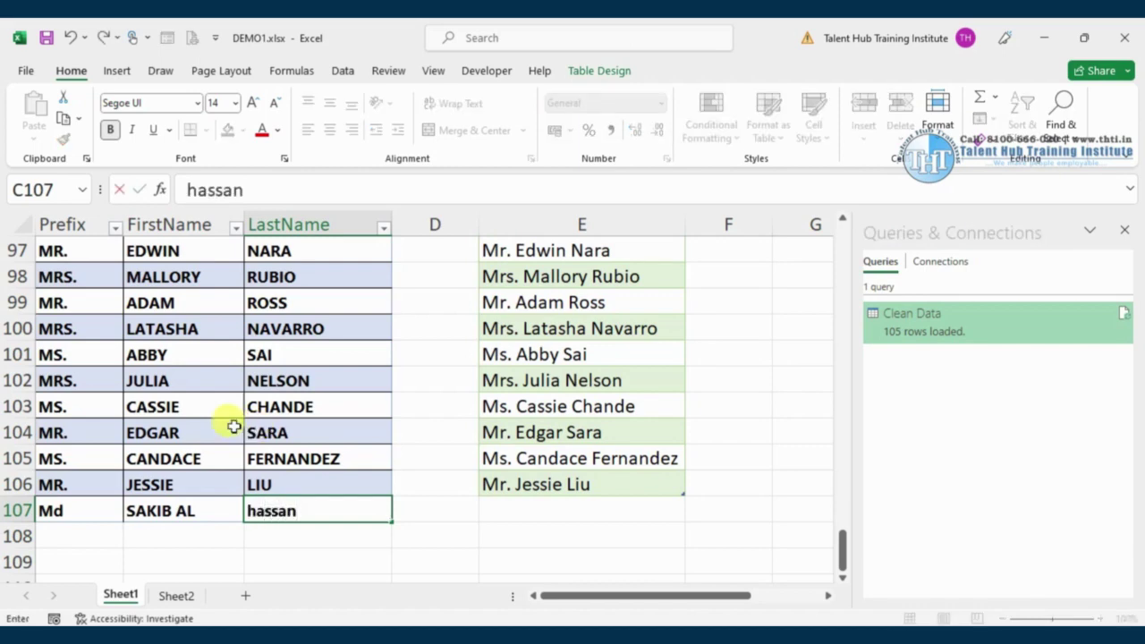
{"action": "left_click", "coordinate": [247, 510]}
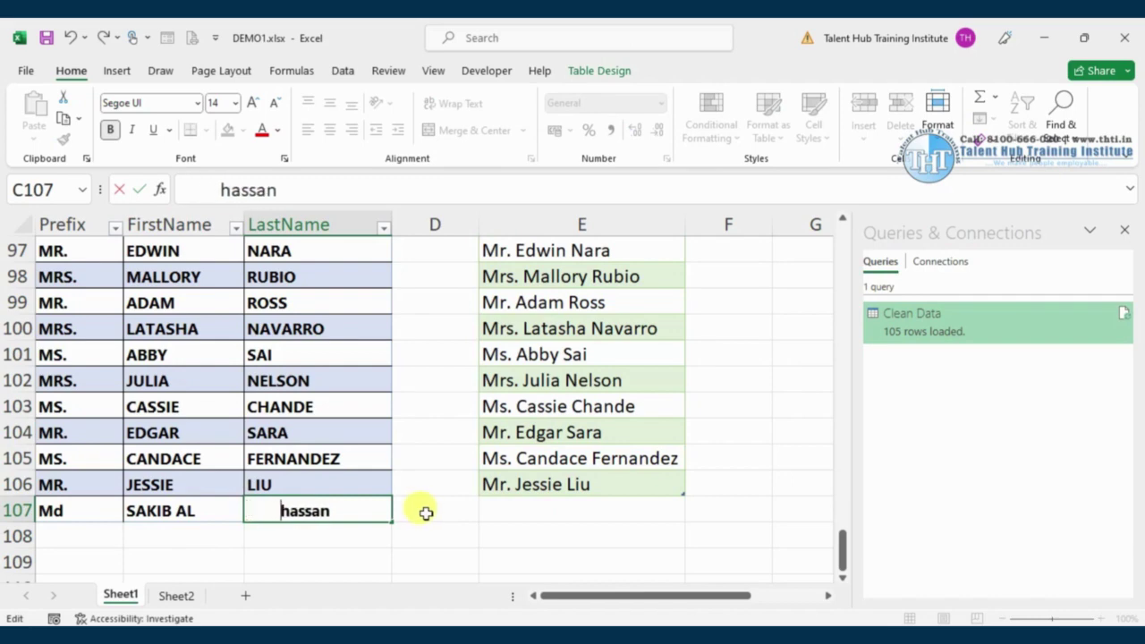
{"action": "left_click", "coordinate": [430, 538]}
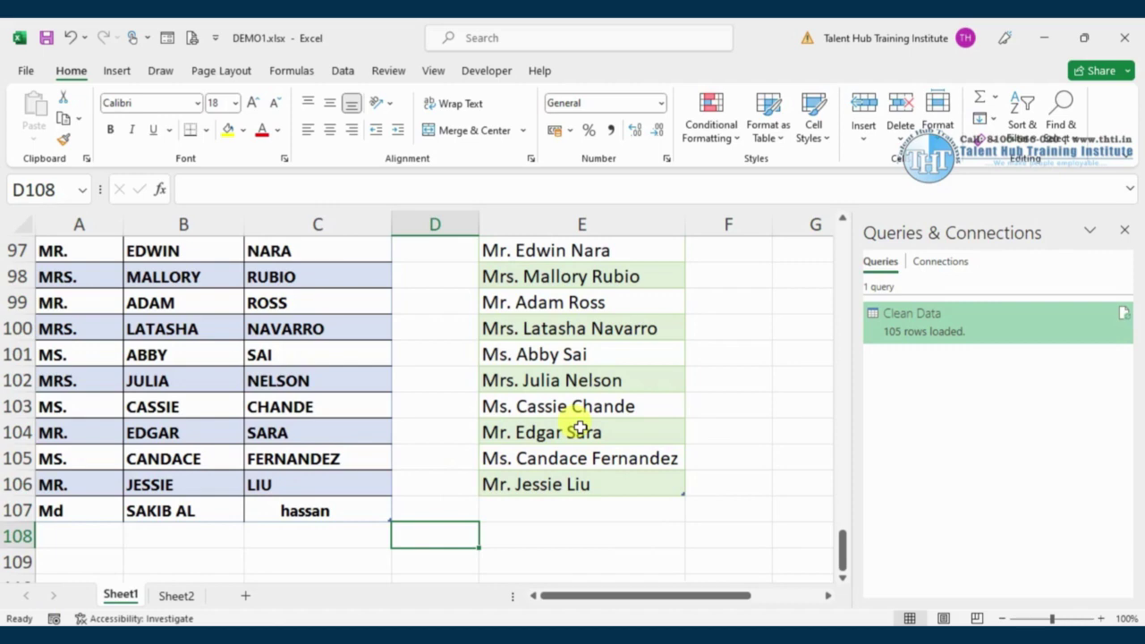
- Refresh the Clean Data table so it loads 106 rows with the new person, then visit Sheet2
{"action": "left_click", "coordinate": [558, 438]}
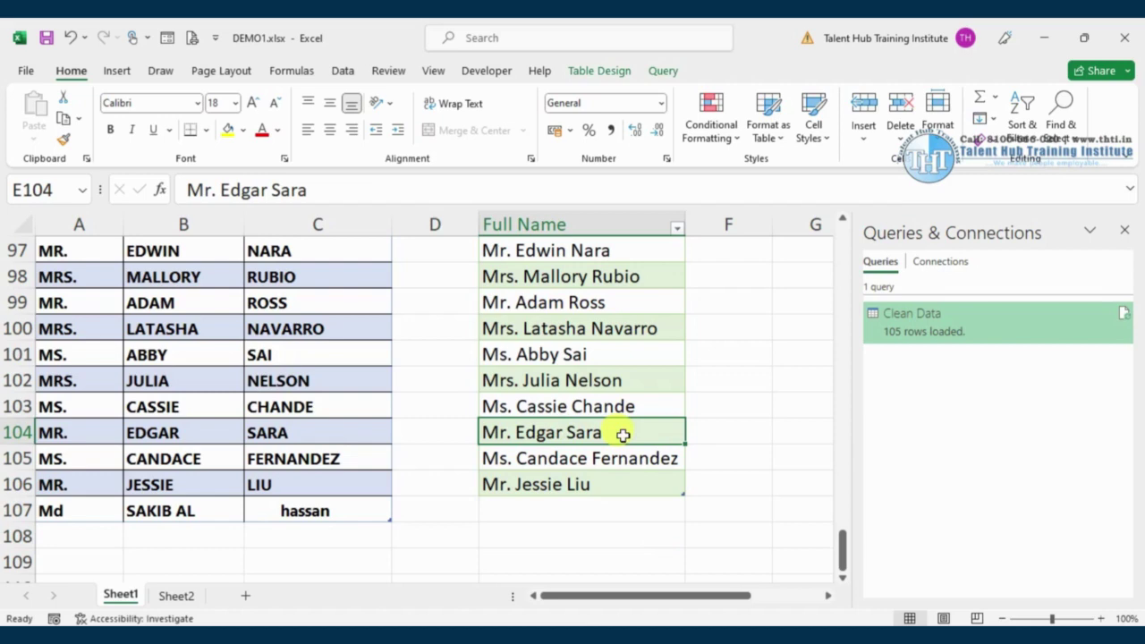
{"action": "right_click", "coordinate": [624, 436]}
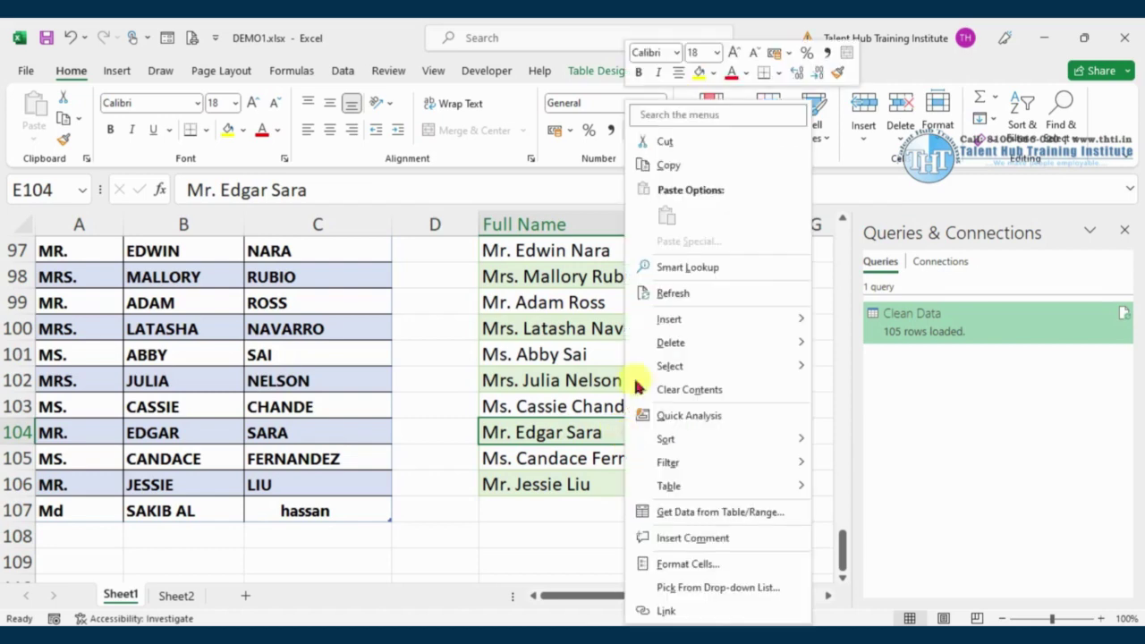
{"action": "left_click", "coordinate": [673, 293]}
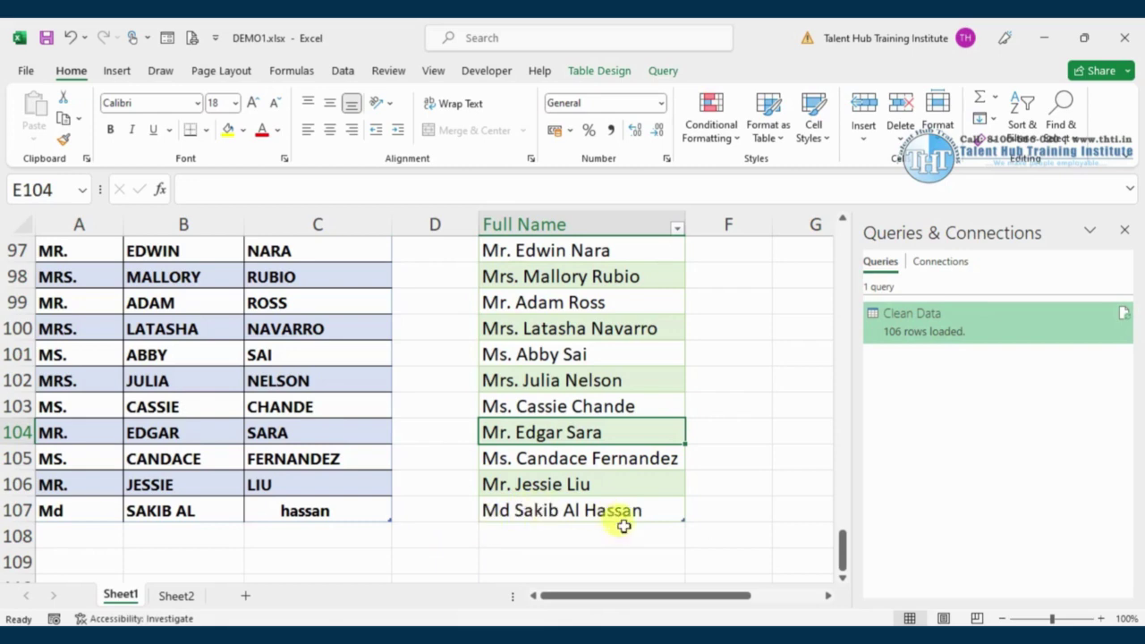
{"action": "left_click", "coordinate": [582, 547]}
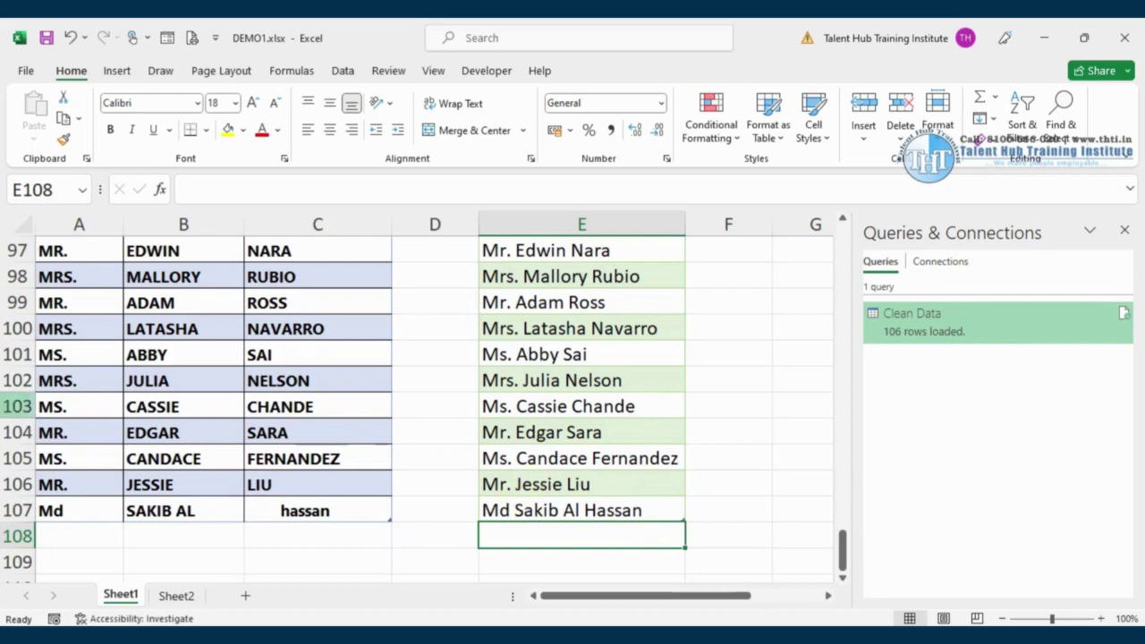
{"action": "left_click", "coordinate": [175, 595]}
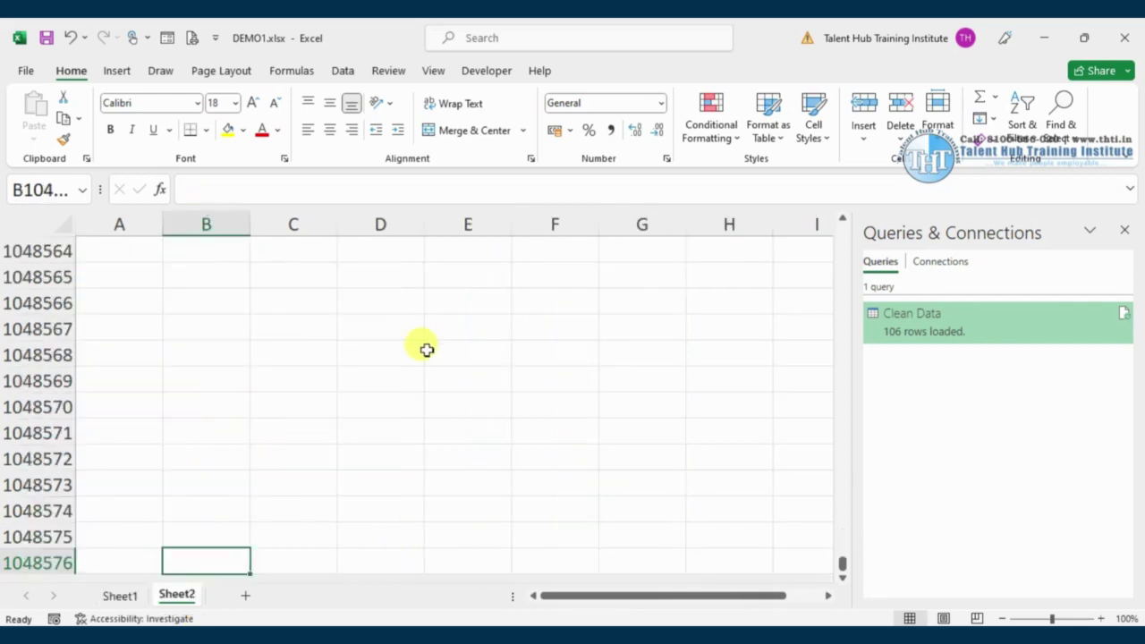
{"action": "key", "text": "ctrl+Up"}
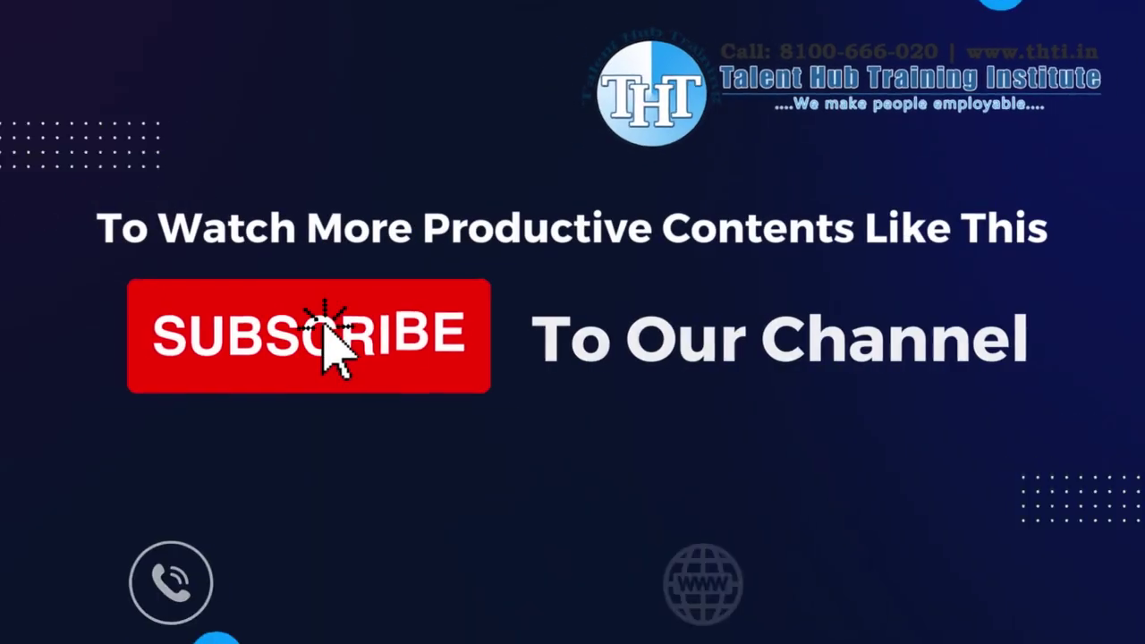